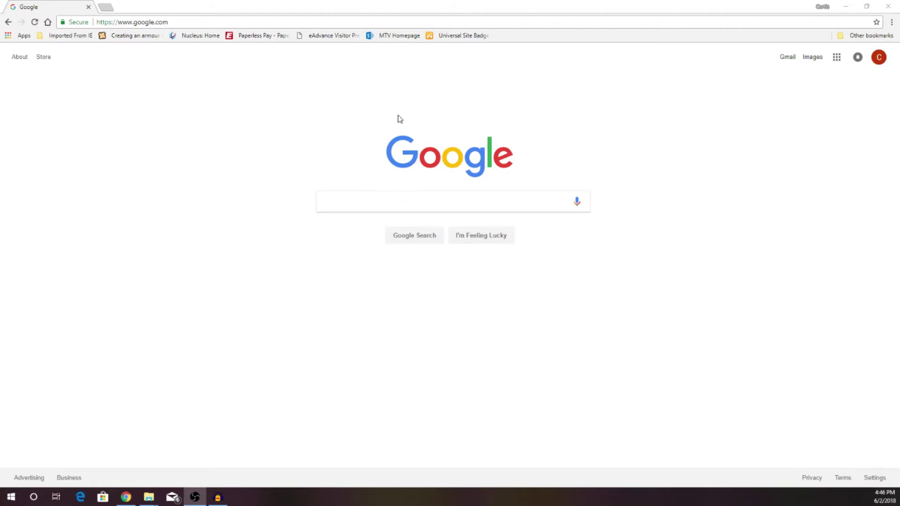
Step: Search Google for "nr2003 mencs 2018" and open the Splash N' Go Graphics MENCS 2018 result
left_click(457, 202)
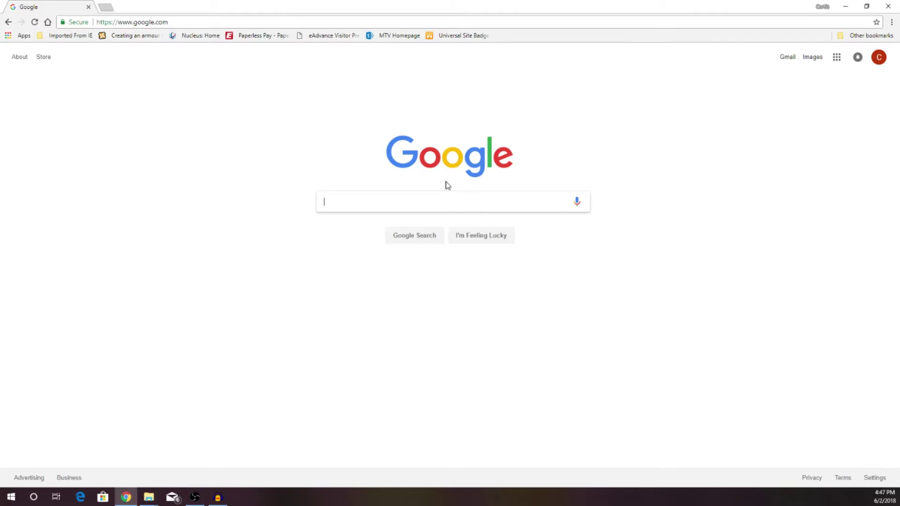
type("nr2")
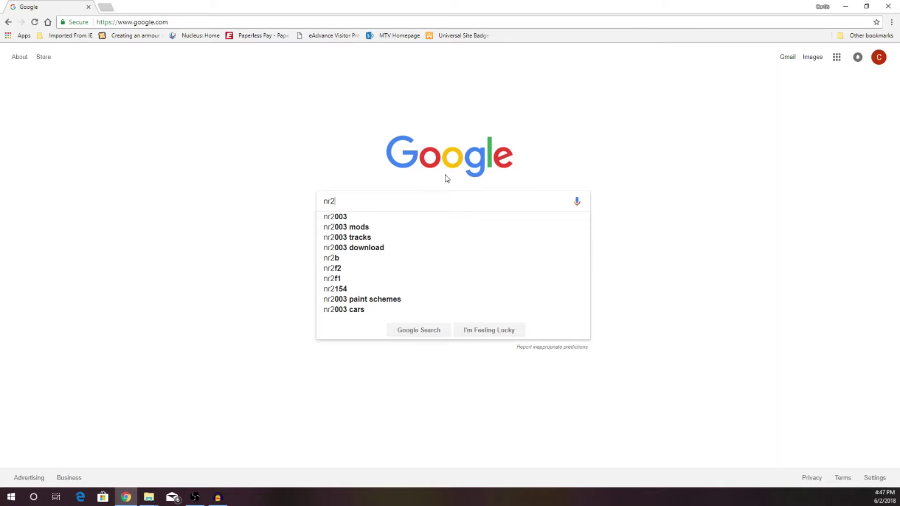
type("003 m")
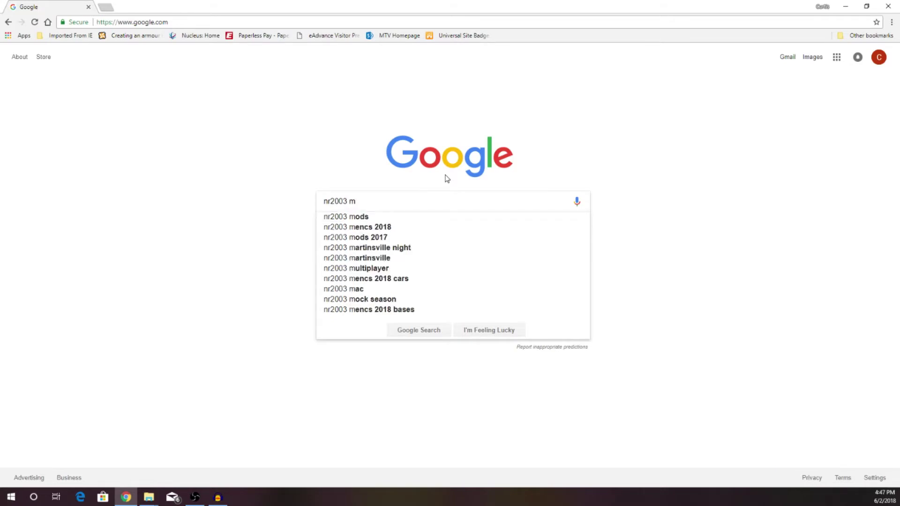
key("Down")
key("Down")
key("Return")
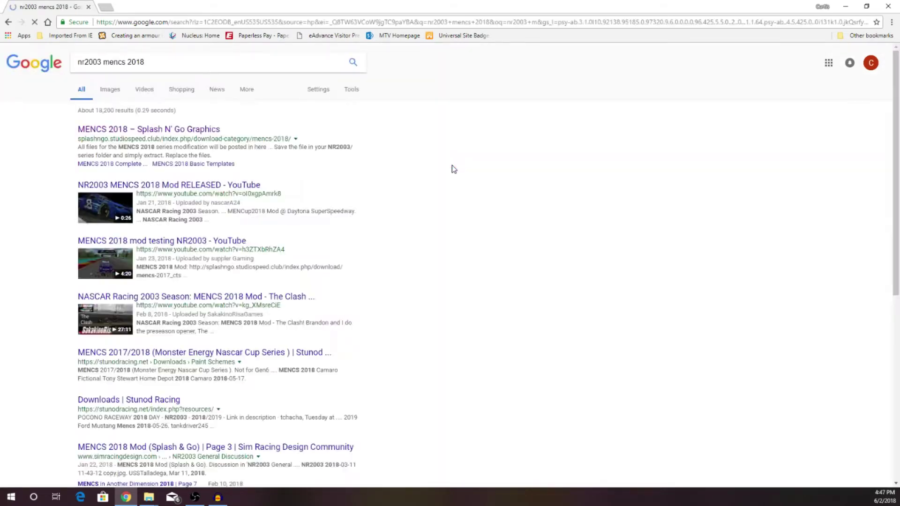
left_click(198, 134)
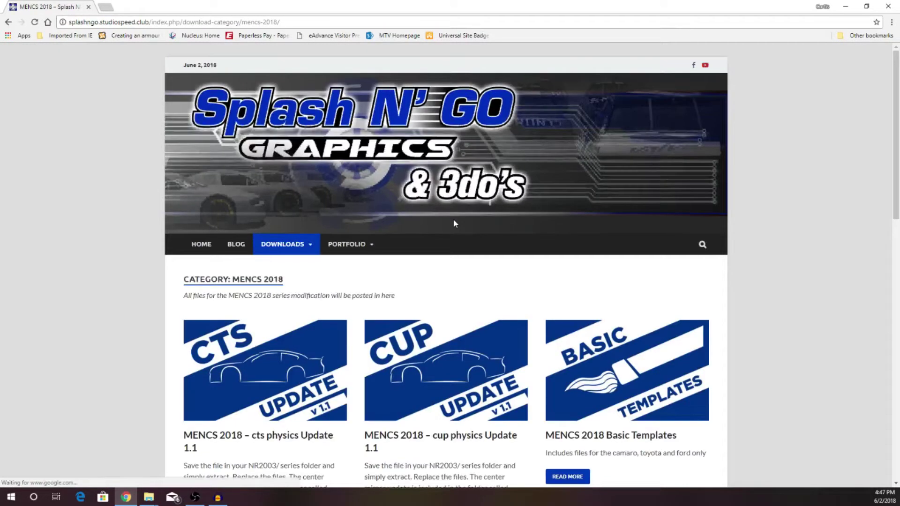
Step: Review the MENCS 2018 download list, comparing the cup and cts physics packages with their 1.1 updates
scroll(527, 296, "down", 3)
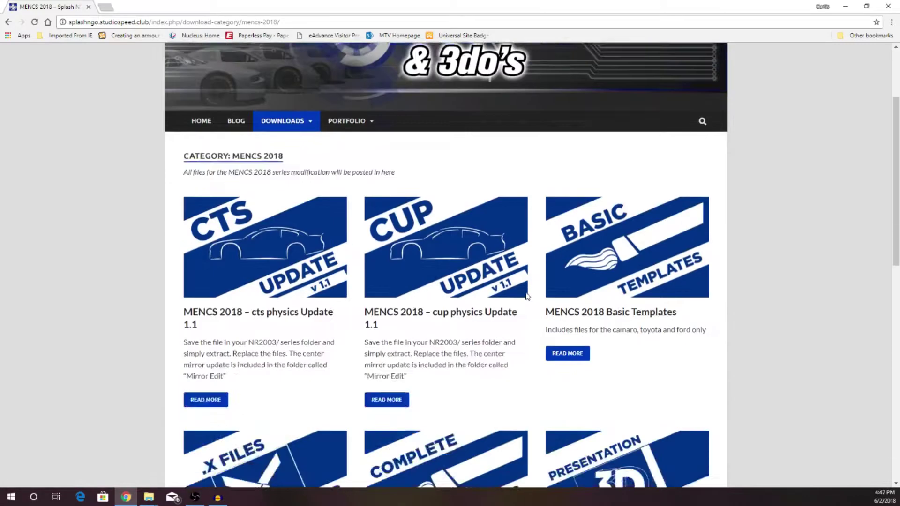
scroll(527, 296, "down", 10)
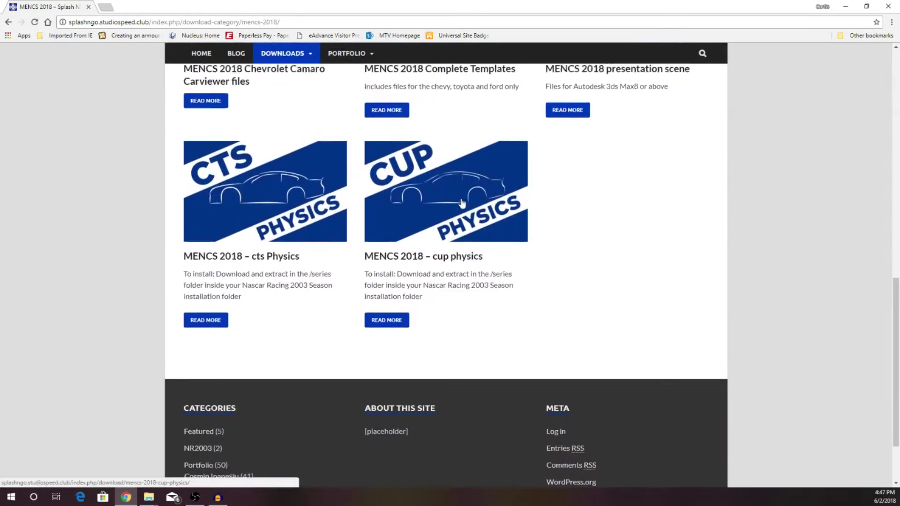
scroll(462, 203, "up", 2)
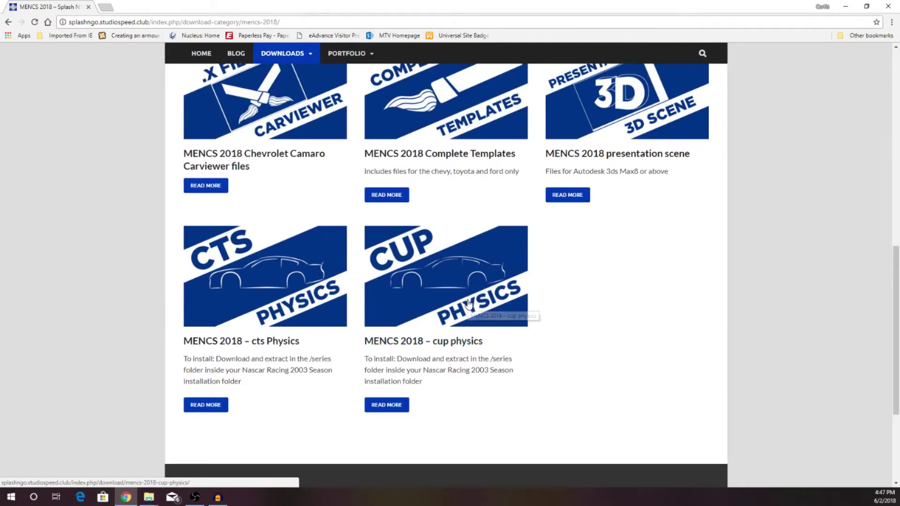
scroll(468, 303, "up", 9)
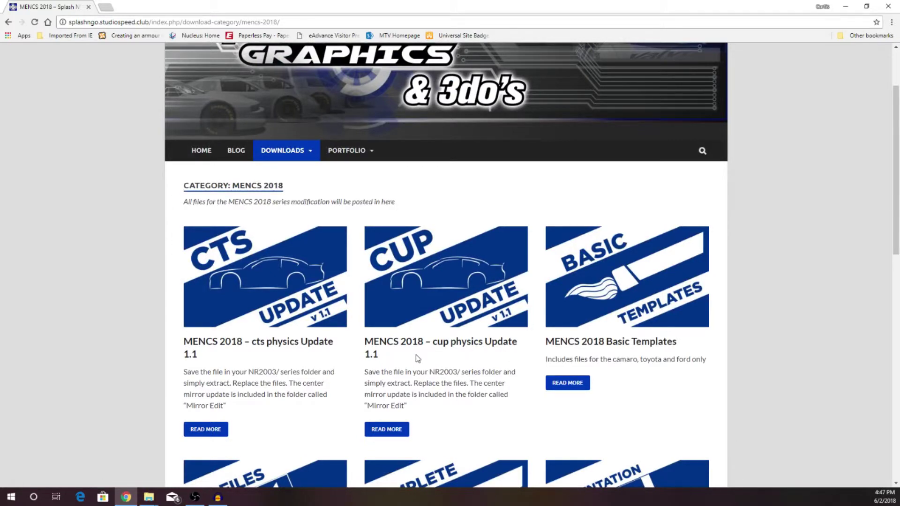
scroll(418, 359, "down", 7)
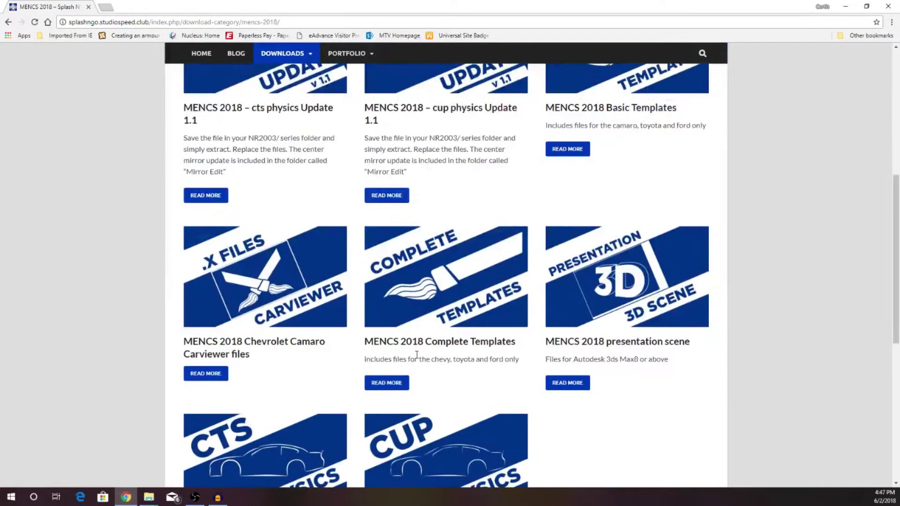
scroll(296, 438, "up", 6)
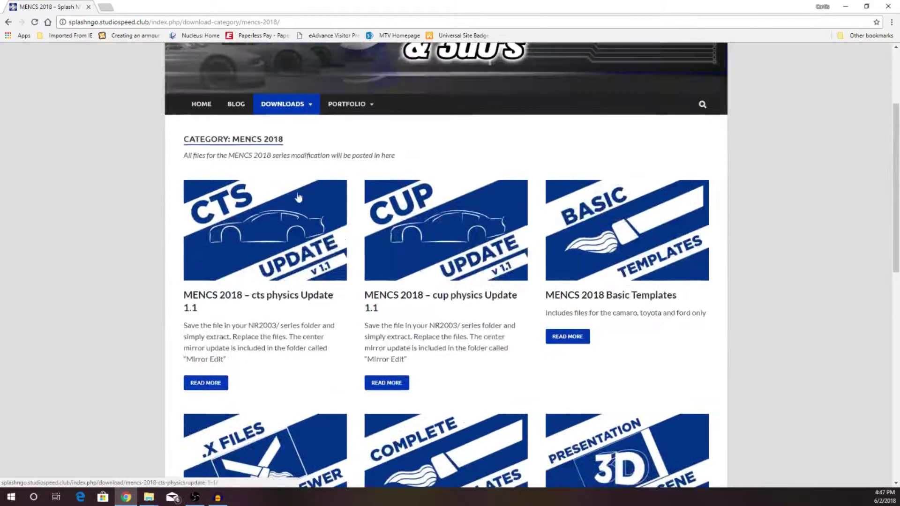
scroll(295, 355, "down", 7)
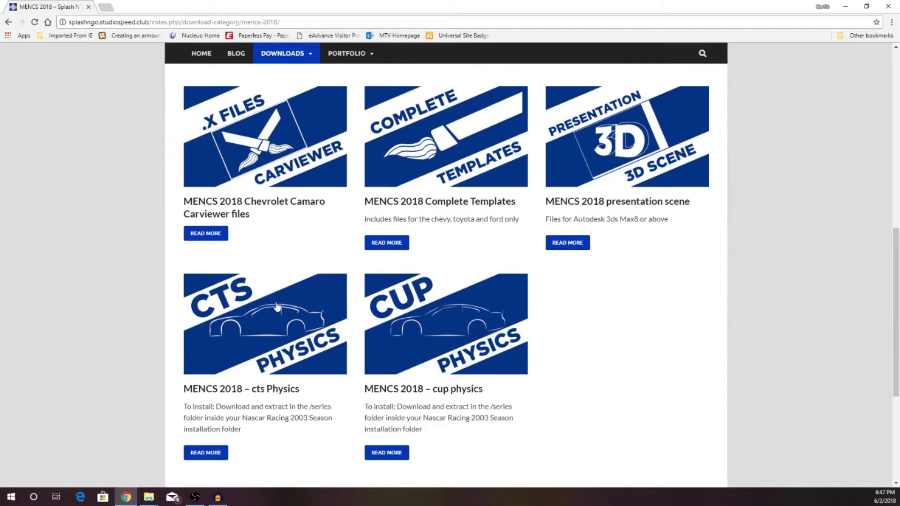
scroll(245, 347, "up", 6)
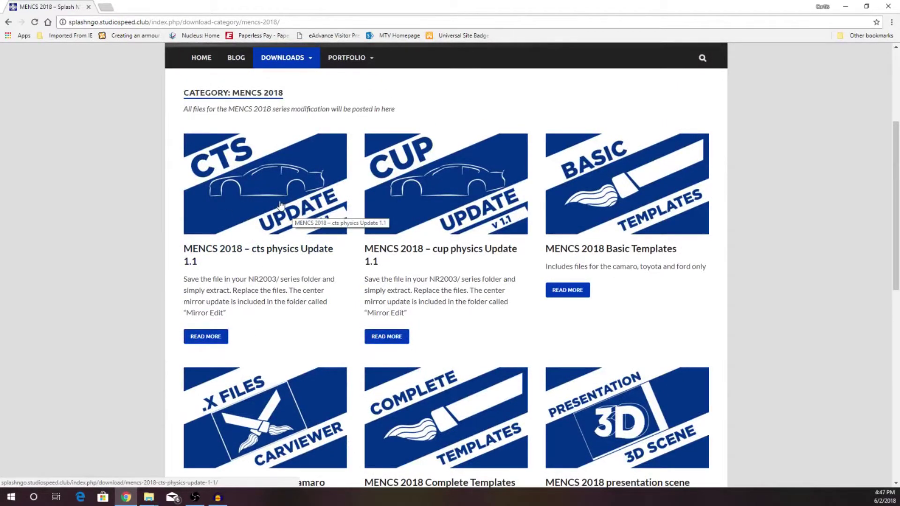
scroll(389, 282, "down", 5)
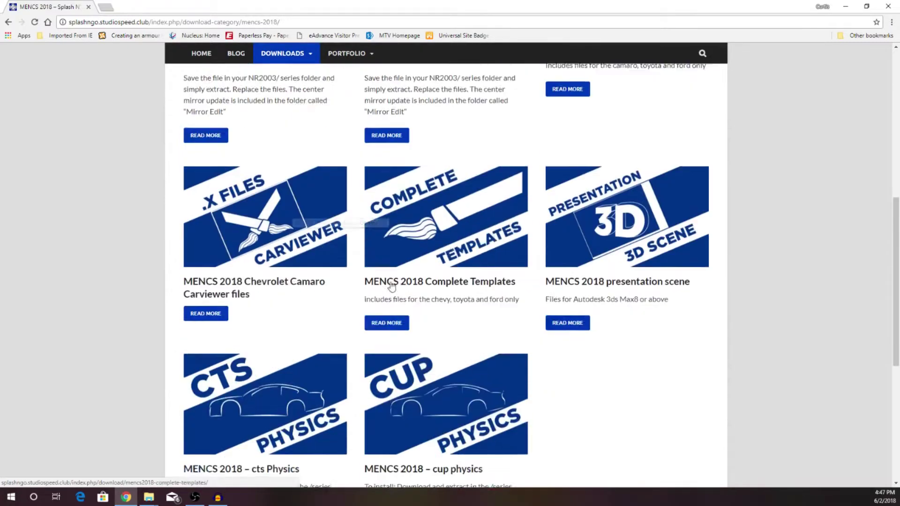
scroll(422, 211, "up", 5)
scroll(447, 178, "down", 5)
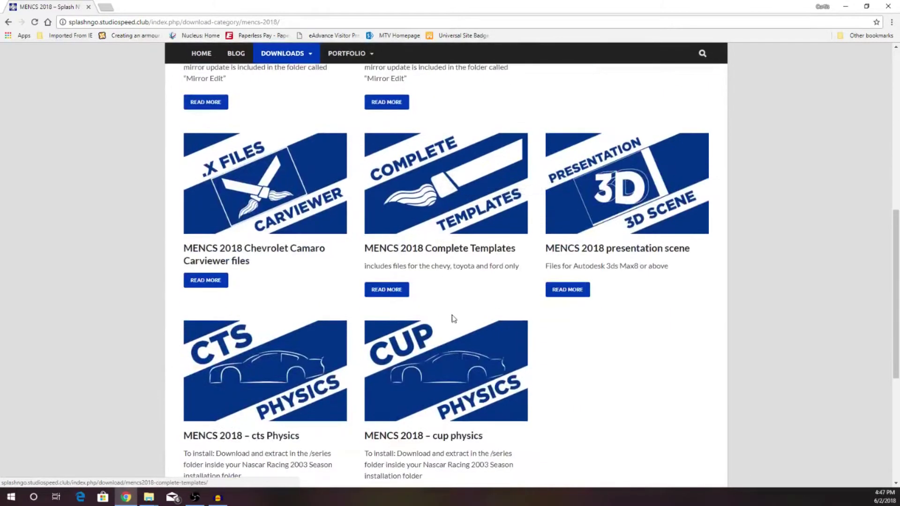
Step: Open the MENCS 2018 – cup physics download page and agree to its terms of use
left_click(452, 364)
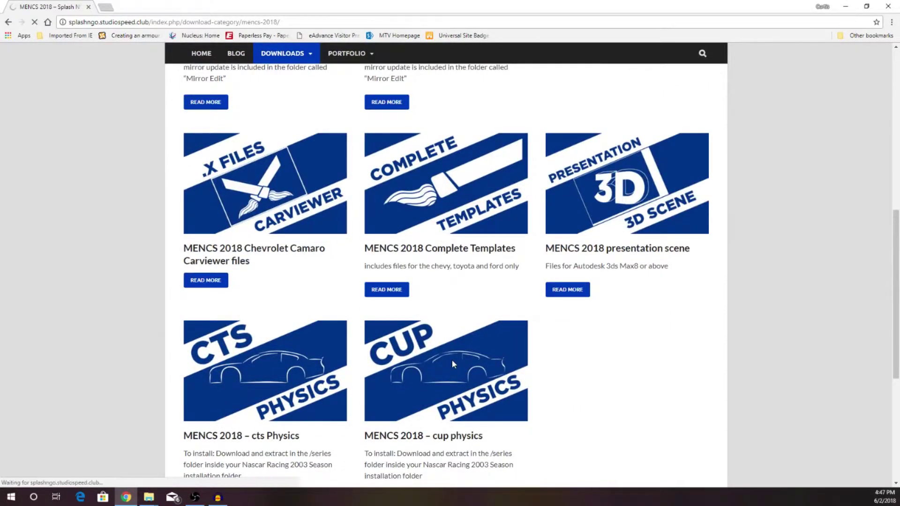
scroll(451, 360, "down", 7)
scroll(451, 356, "down", 10)
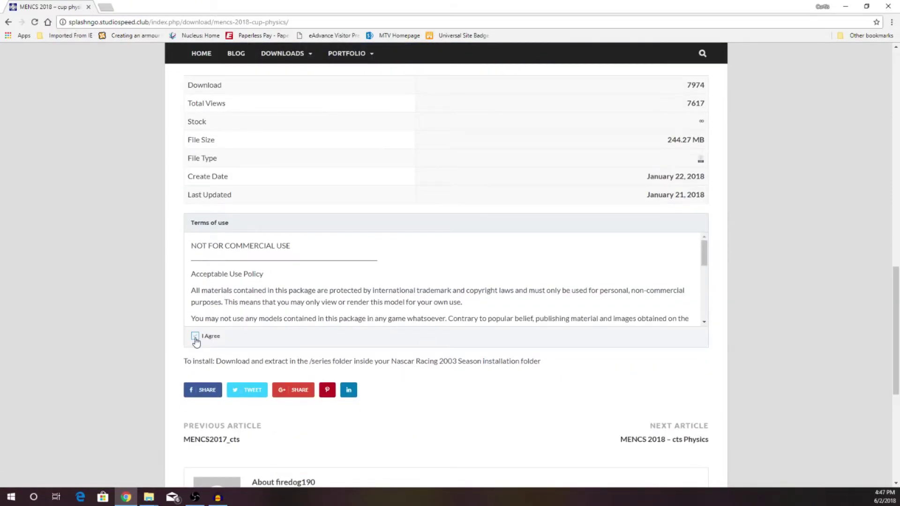
left_click(195, 337)
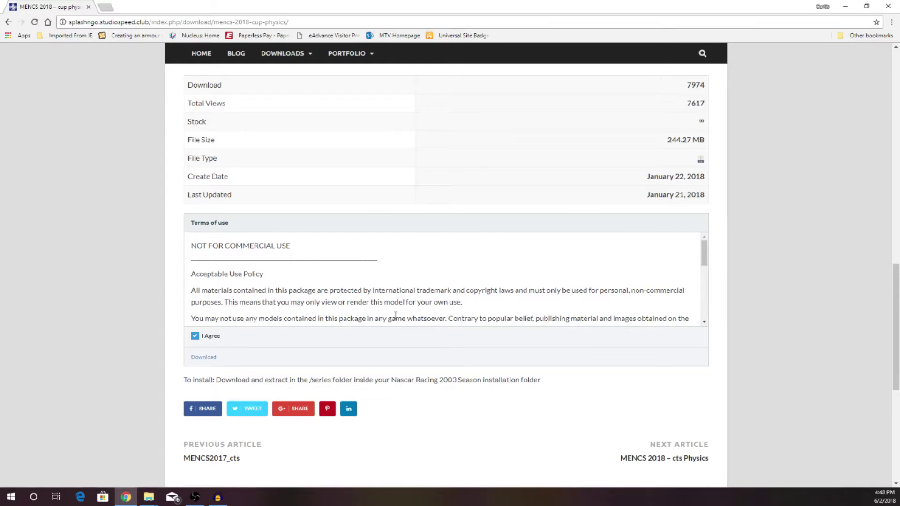
Step: Switch to File Explorer and open the MENCup2018 archive from Downloads in WinRAR, dismissing the license reminder
key("super+e")
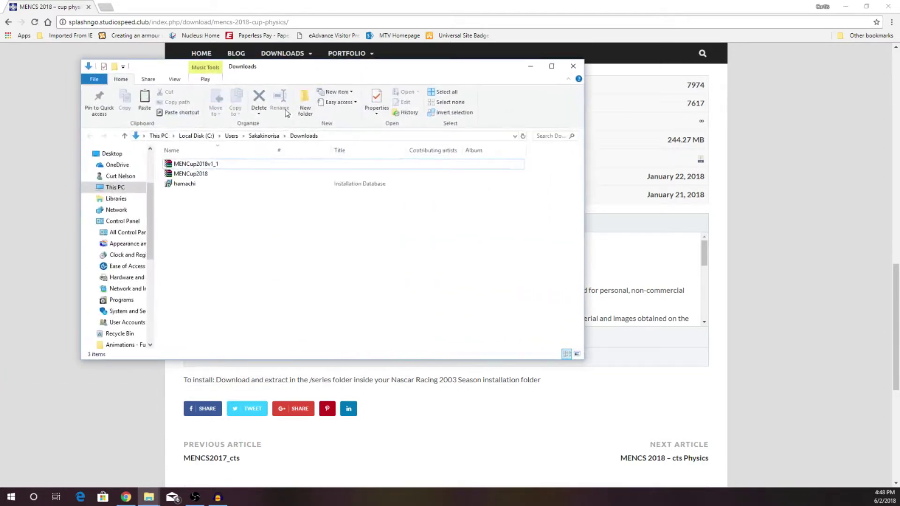
double_click(205, 177)
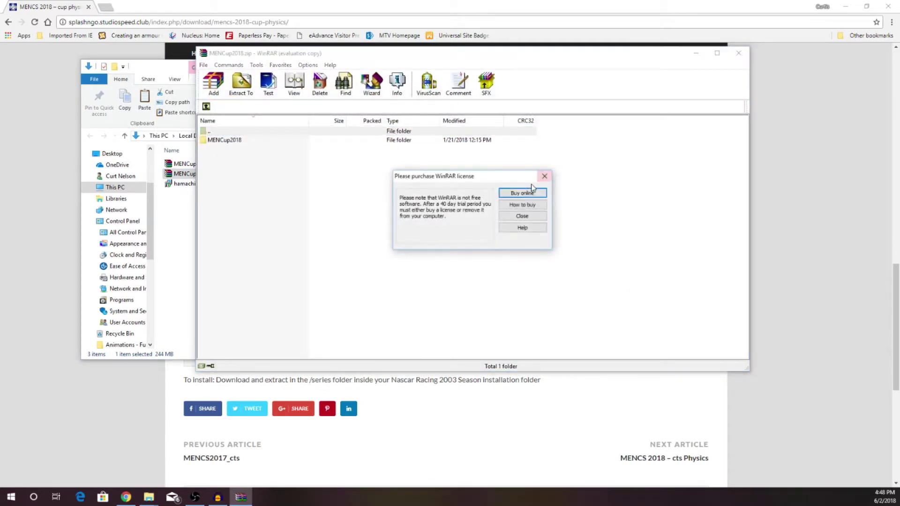
left_click(522, 215)
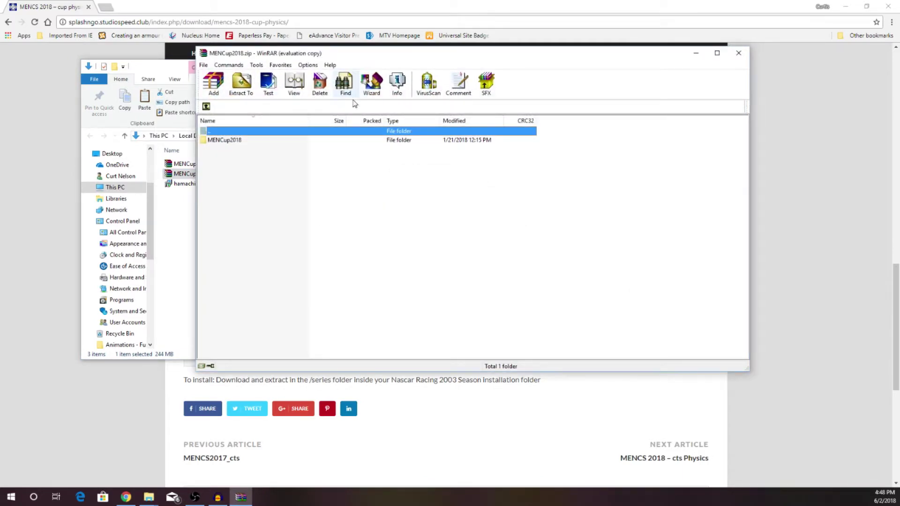
Step: Extract the MENCup2018 archive to C:\Papyrus\NASCAR Racing 2003 Season\series, replacing the existing MENCup2018.dat, and close the archive
left_click(241, 87)
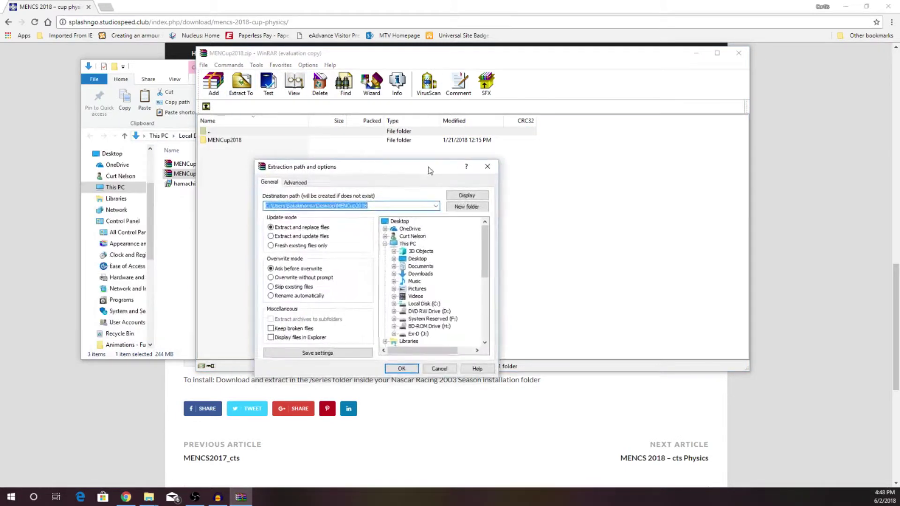
left_click(400, 305)
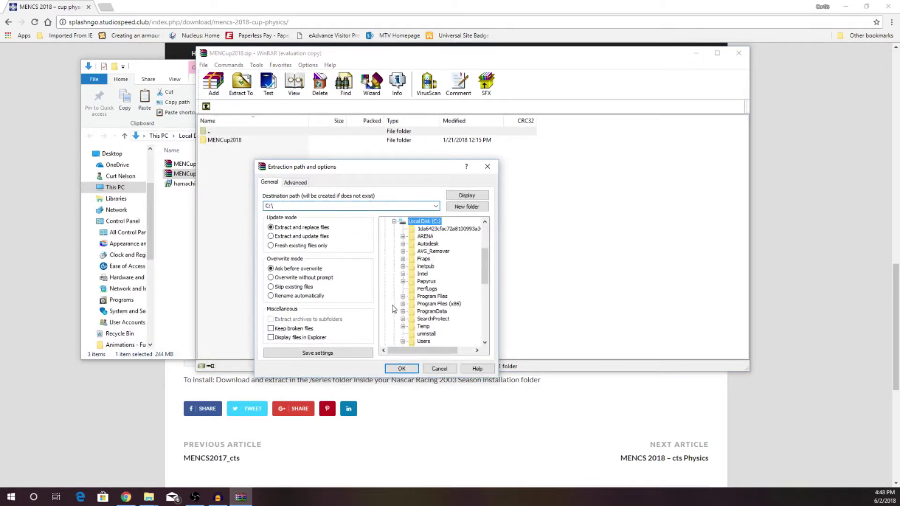
left_click(403, 283)
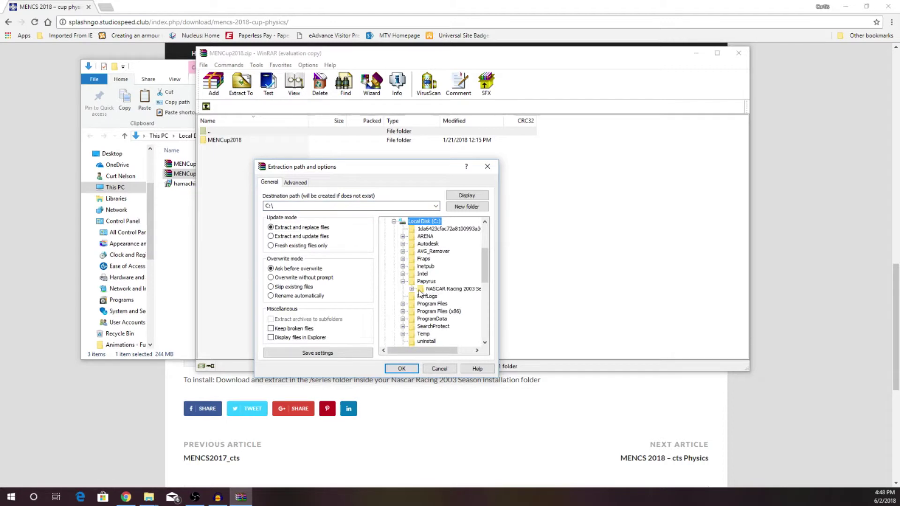
left_click(412, 289)
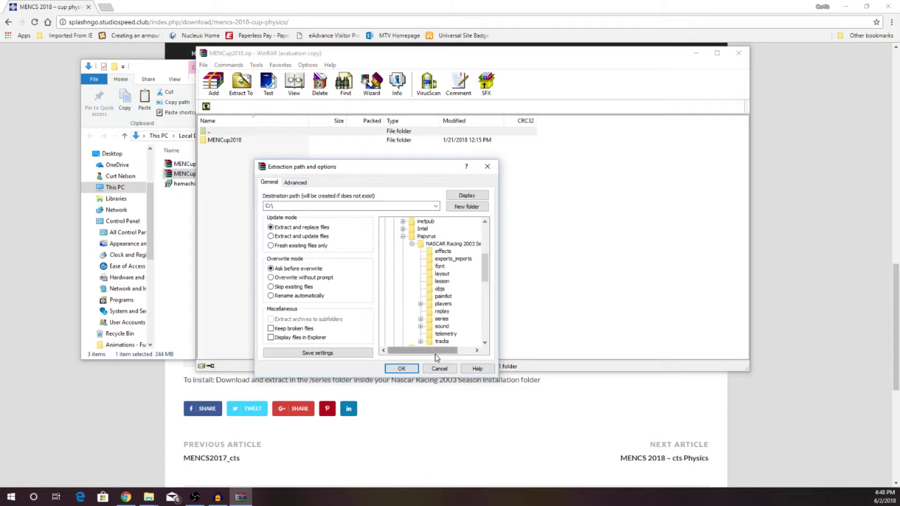
left_click(421, 320)
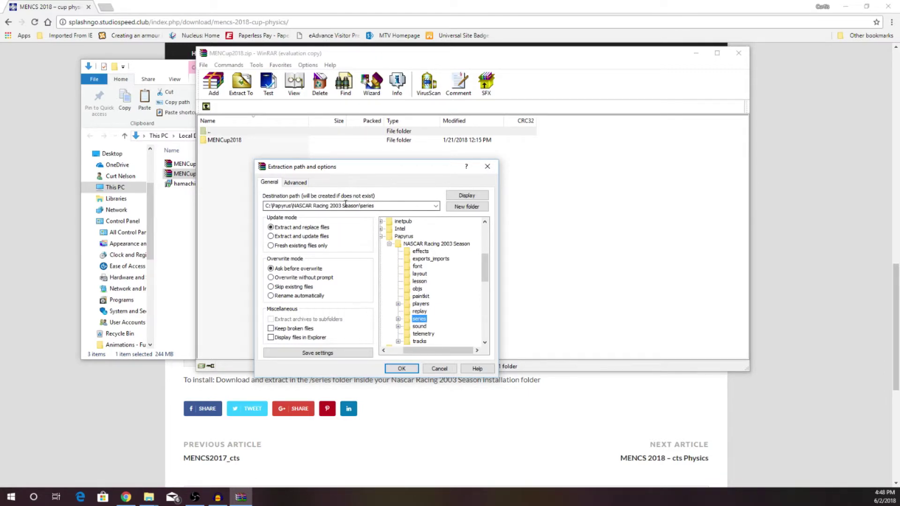
left_click(404, 369)
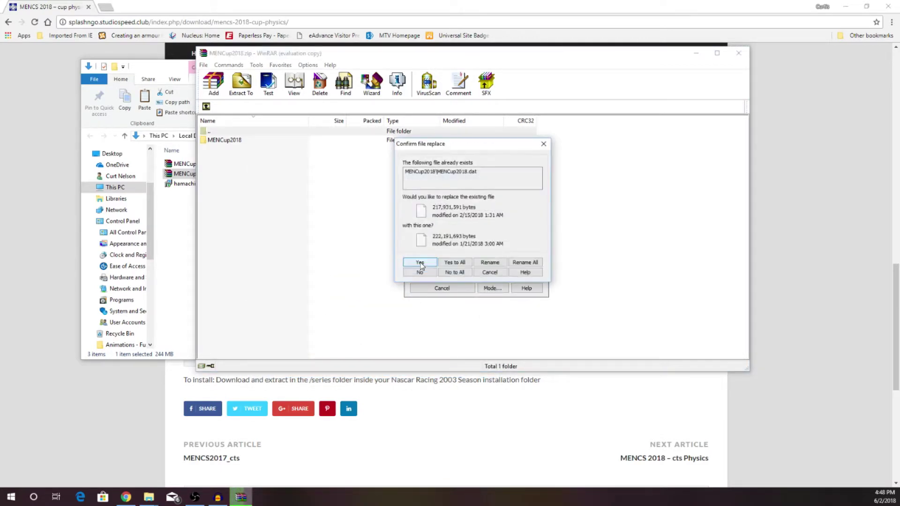
left_click(420, 264)
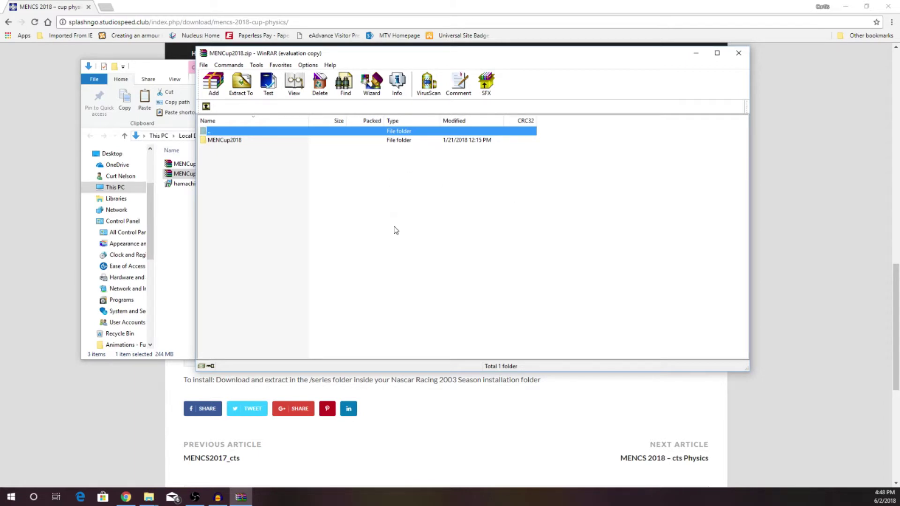
left_click(739, 53)
Step: Open the MENCup2018v1_1 archive, dismiss the license reminder, and set its extraction destination to C:\Papyrus\NASCAR Racing 2003 Season\series
double_click(213, 165)
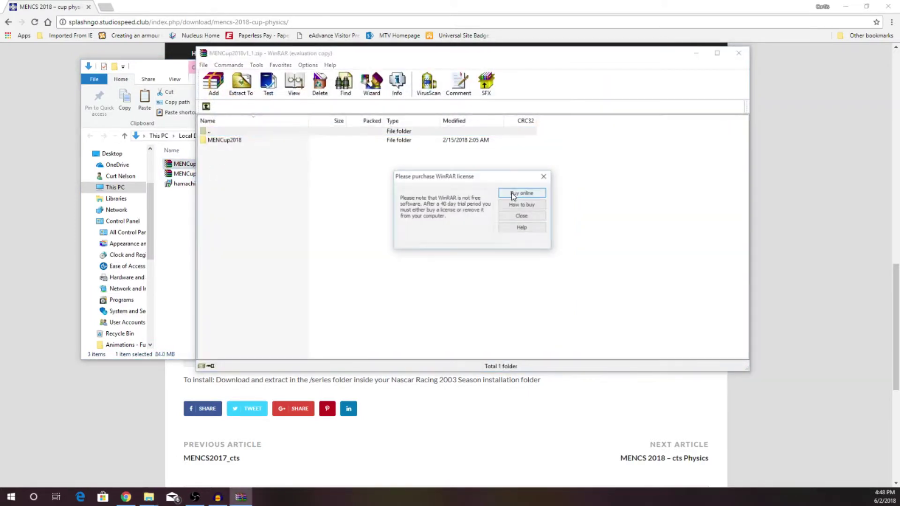
left_click(524, 219)
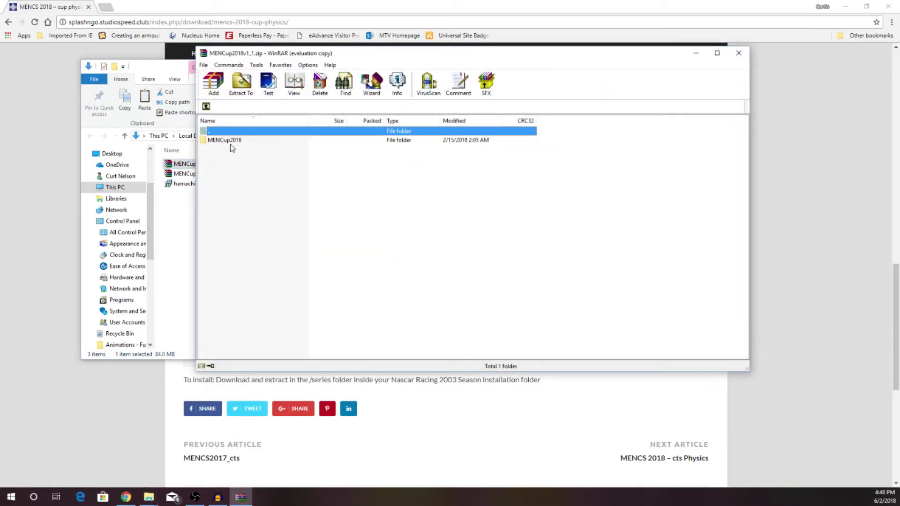
left_click(241, 84)
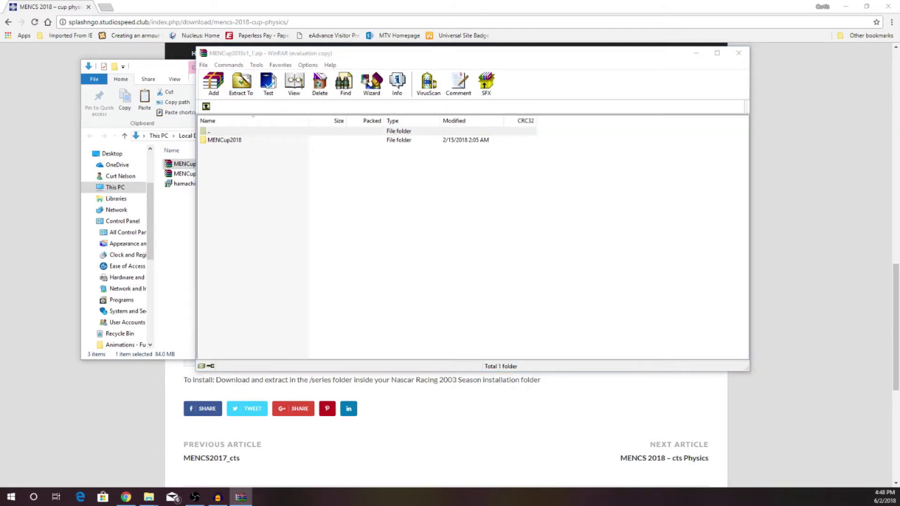
left_click_drag(191, 153, 494, 137)
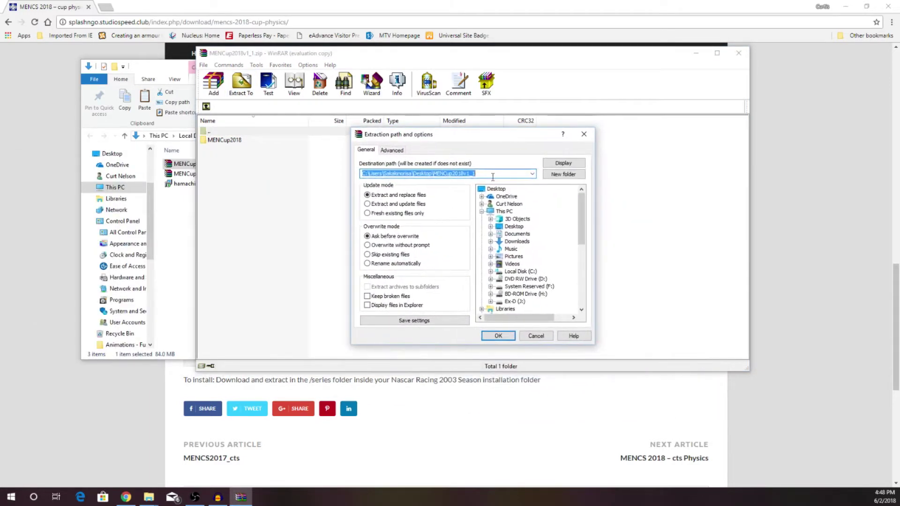
left_click(490, 272)
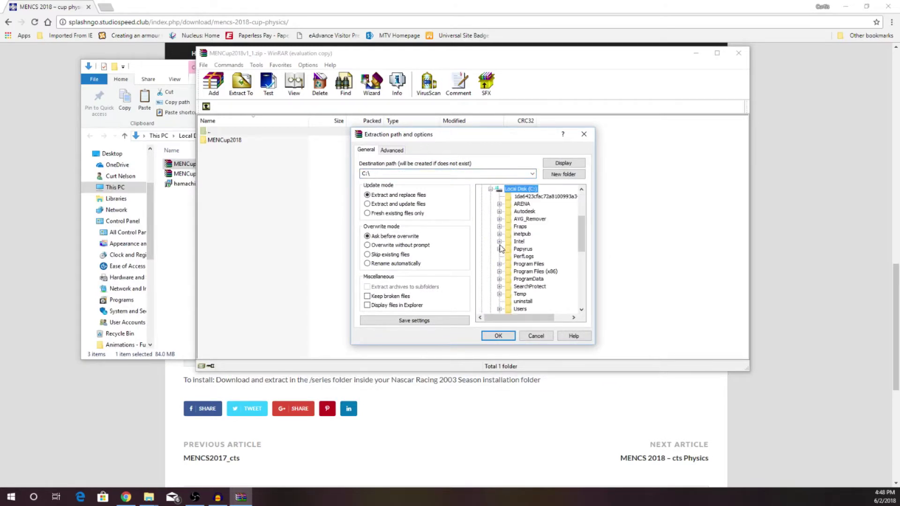
left_click(499, 249)
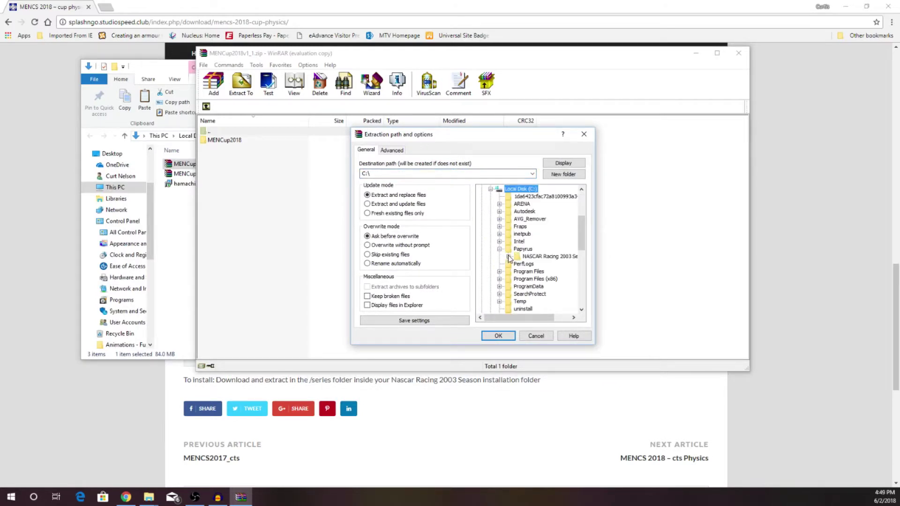
left_click(508, 257)
left_click(538, 287)
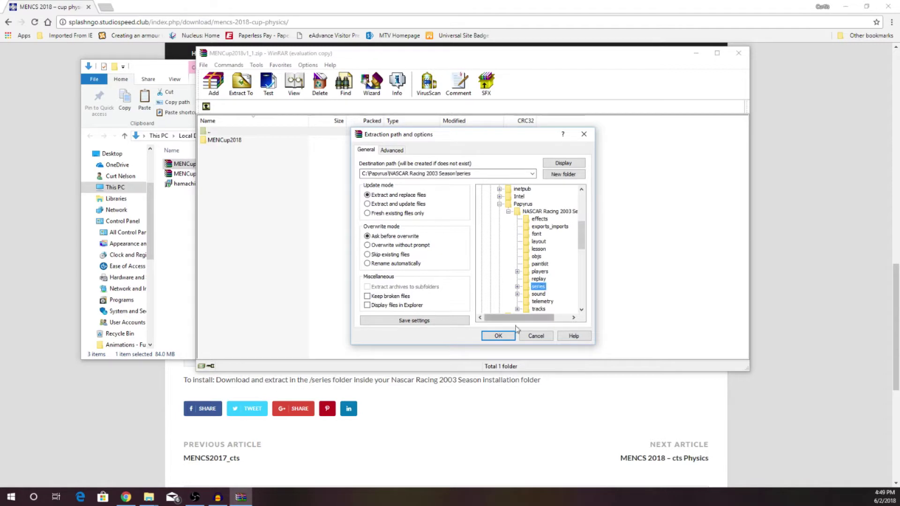
Step: Extract the MENCup2018v1_1 update, replacing all existing files, and close the archive and the Downloads window
left_click(500, 336)
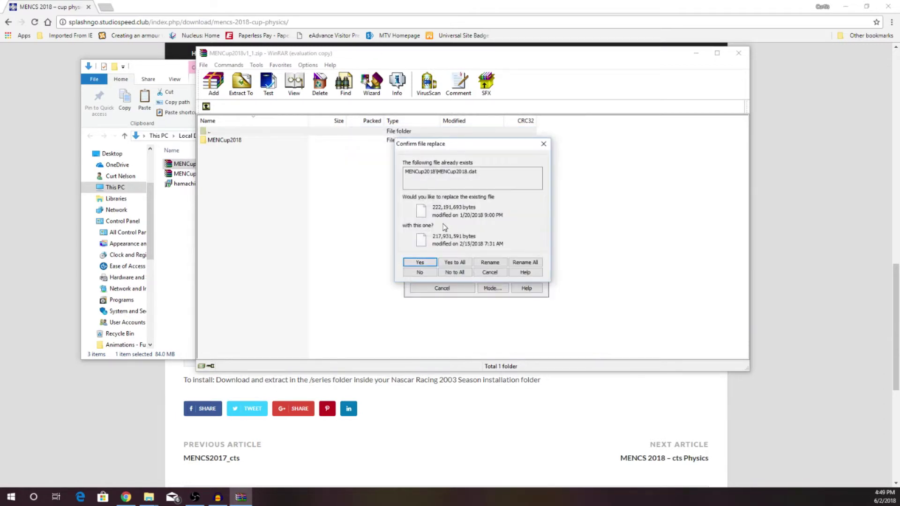
left_click(454, 263)
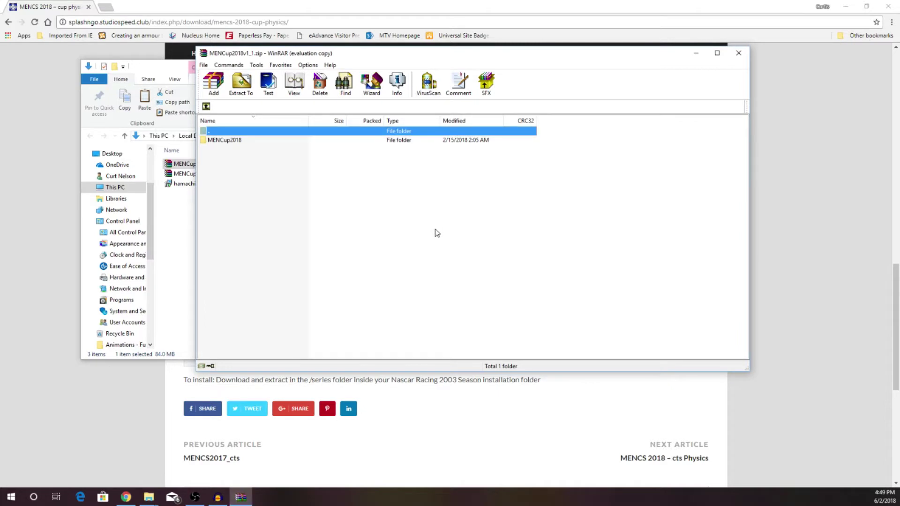
left_click(738, 53)
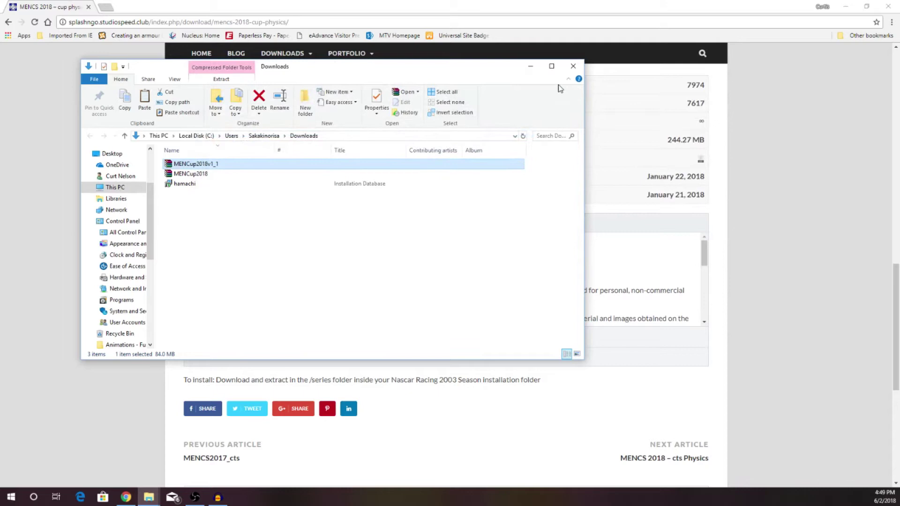
left_click(572, 69)
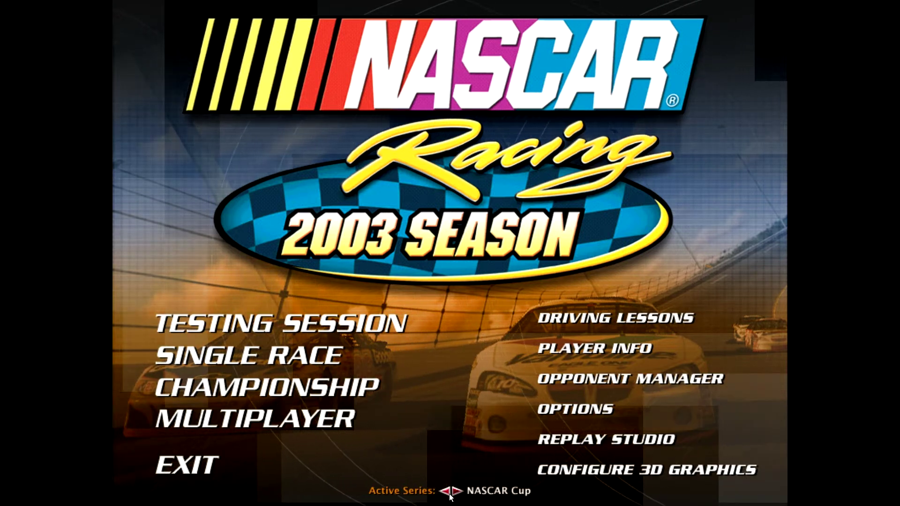
Step: Switch to NASCAR Racing 2003 Season and set the active series to MENCS 2018, comparing it with MENCS 2017
mouse_move(449, 496)
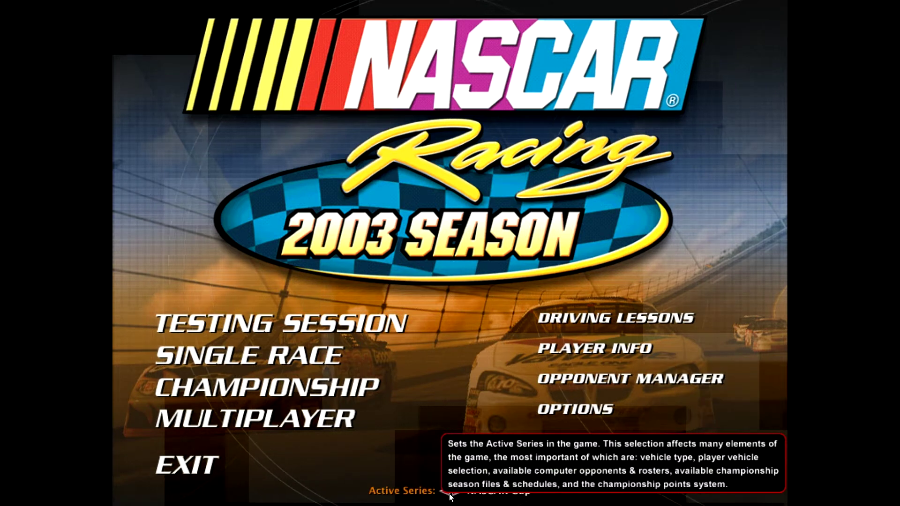
left_click(449, 496)
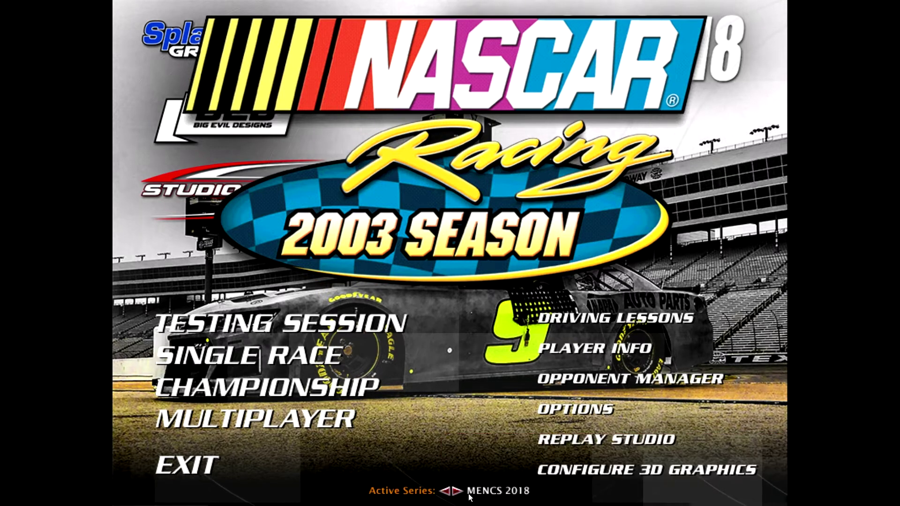
left_click(445, 495)
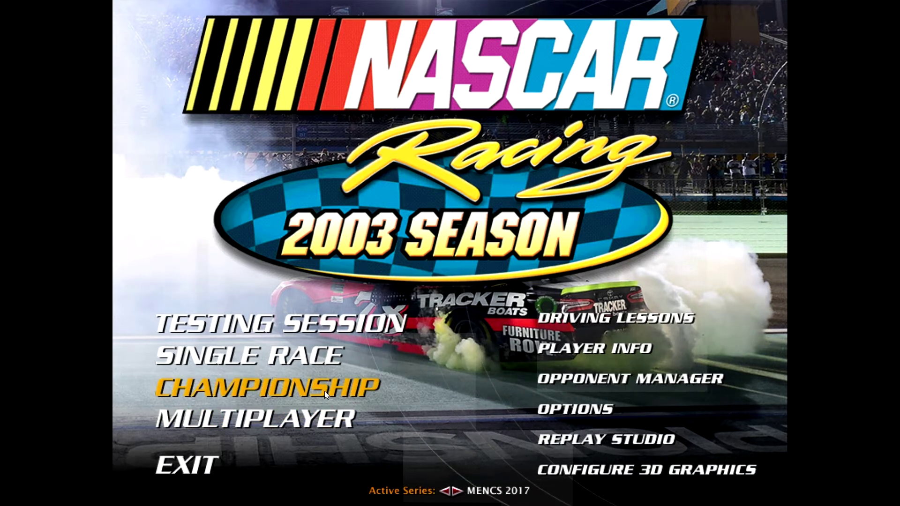
mouse_move(349, 391)
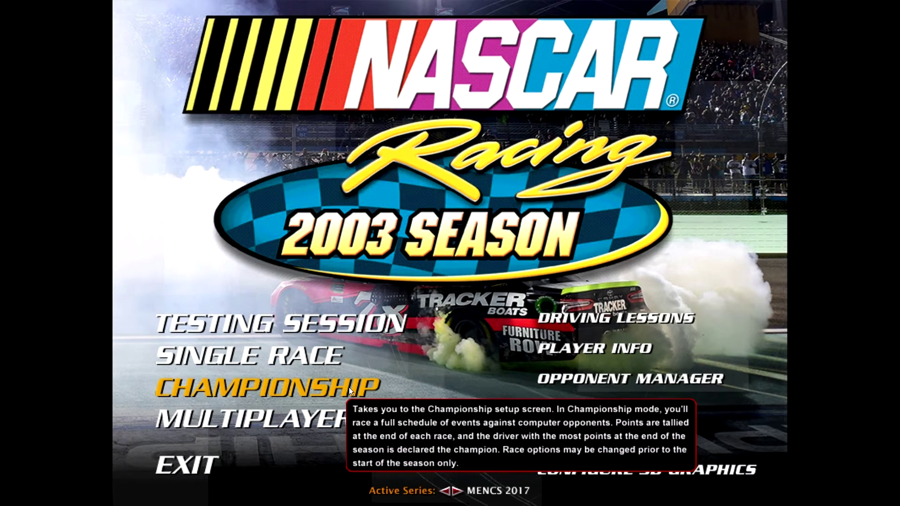
left_click(457, 491)
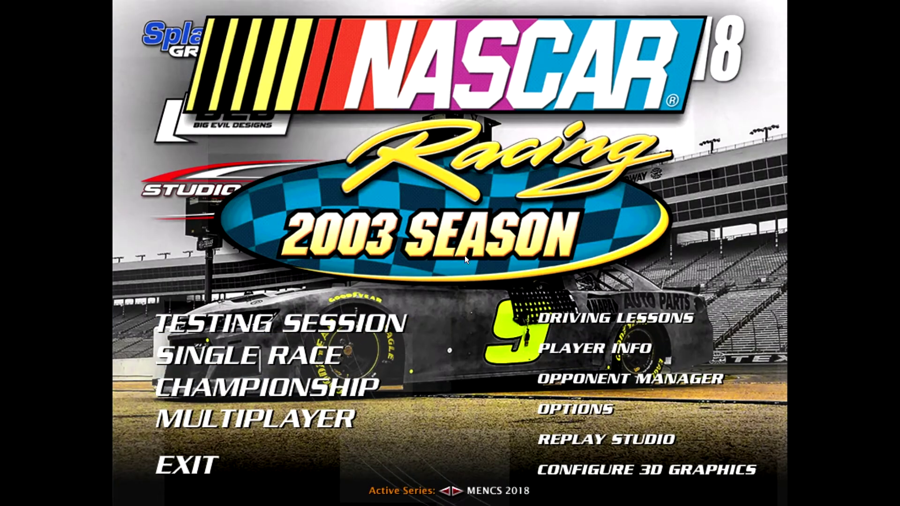
Step: Cycle through the other installed series, including 2015 Generation-6, Cup 1990 v1.0 and Cup 2000, and return to MENCS 2018
left_click(446, 493)
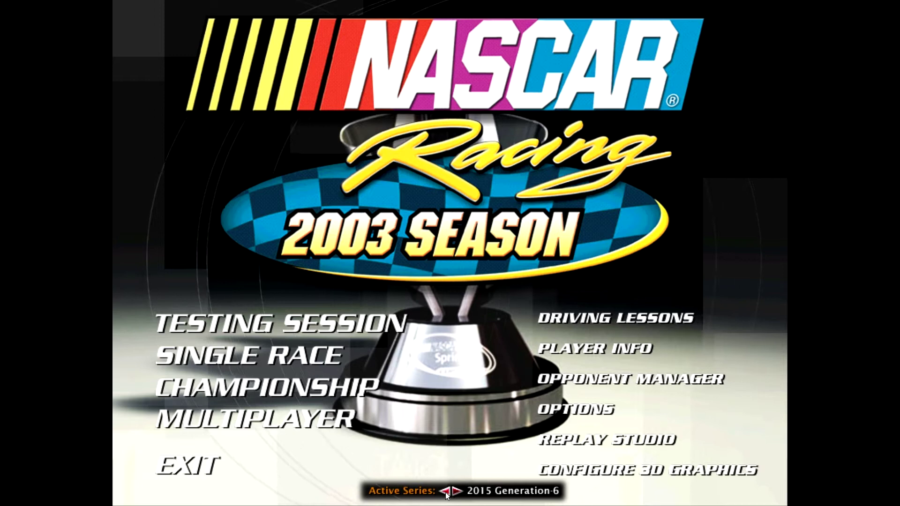
left_click(445, 493)
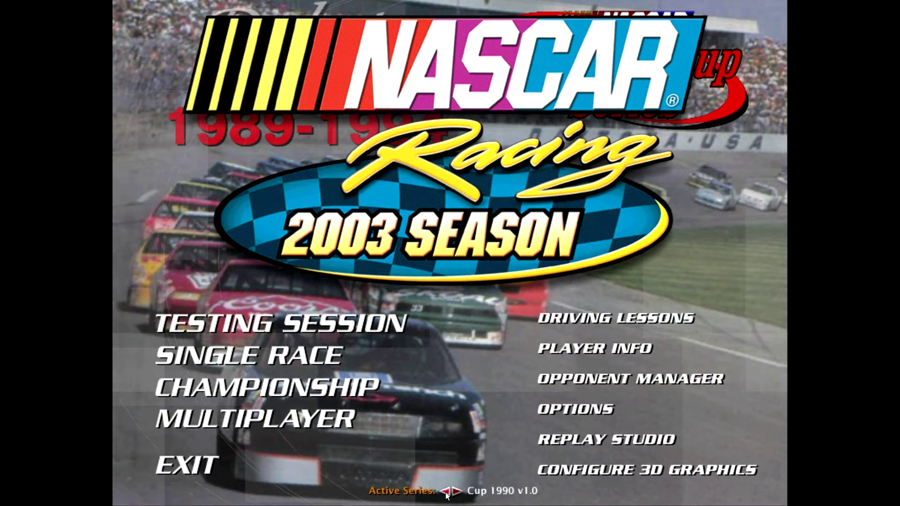
left_click(446, 493)
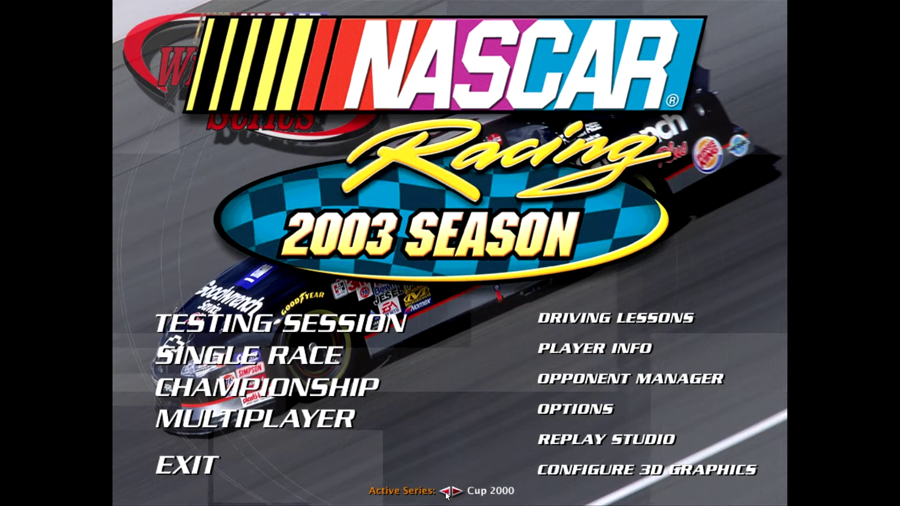
left_click(446, 493)
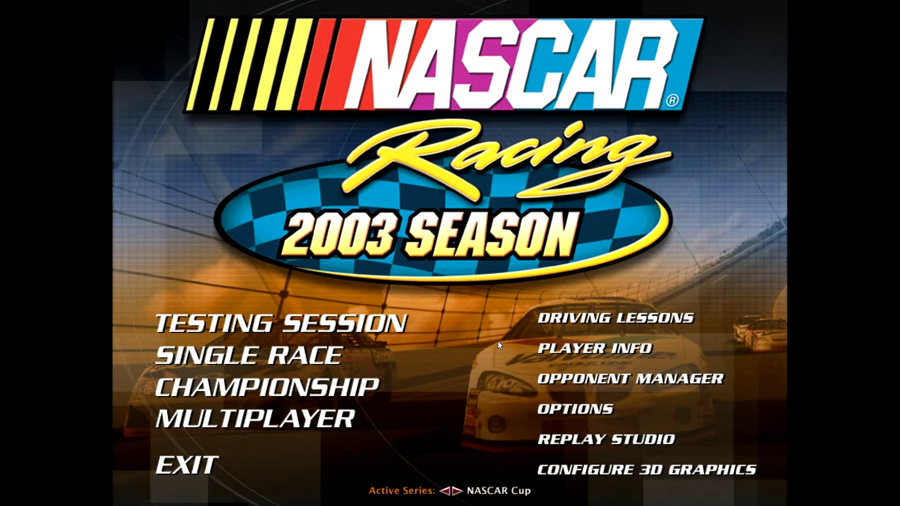
left_click(445, 491)
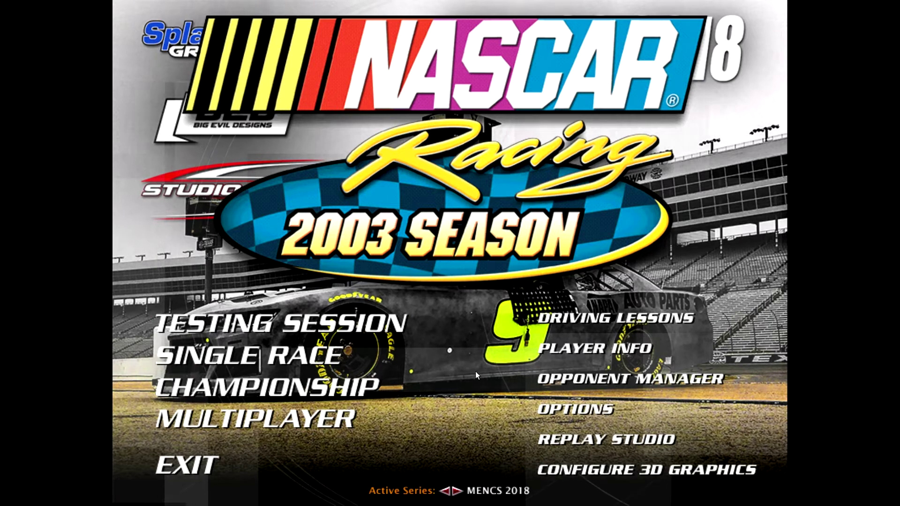
Step: Open the player info and choose the 5TLkellCup98 car for single player
left_click(544, 348)
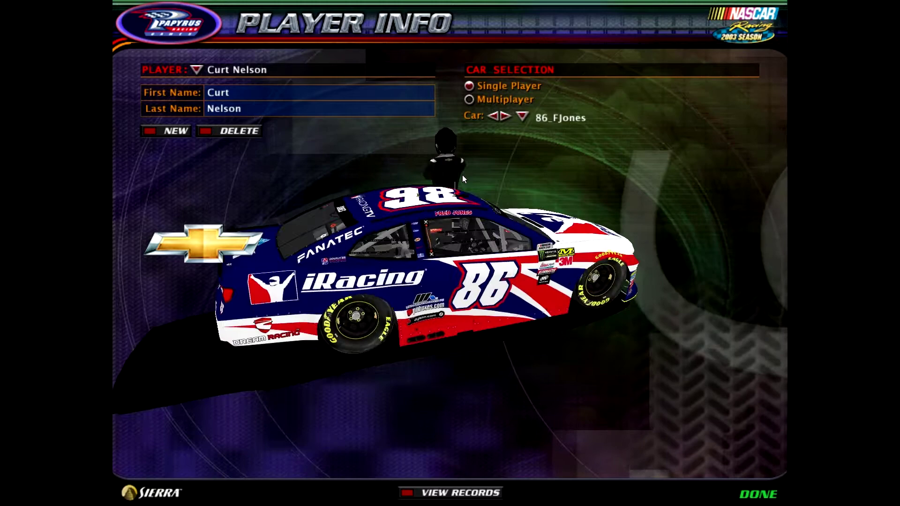
left_click(521, 116)
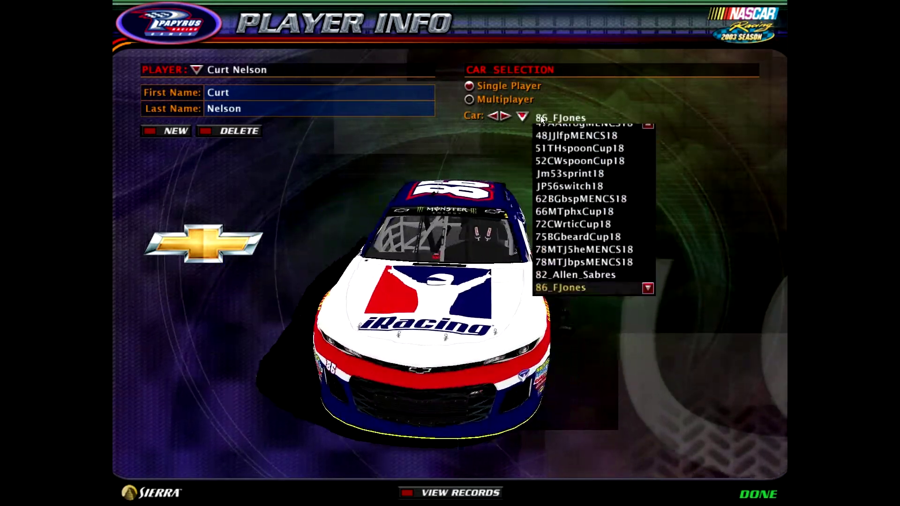
scroll(593, 206, "up", 10)
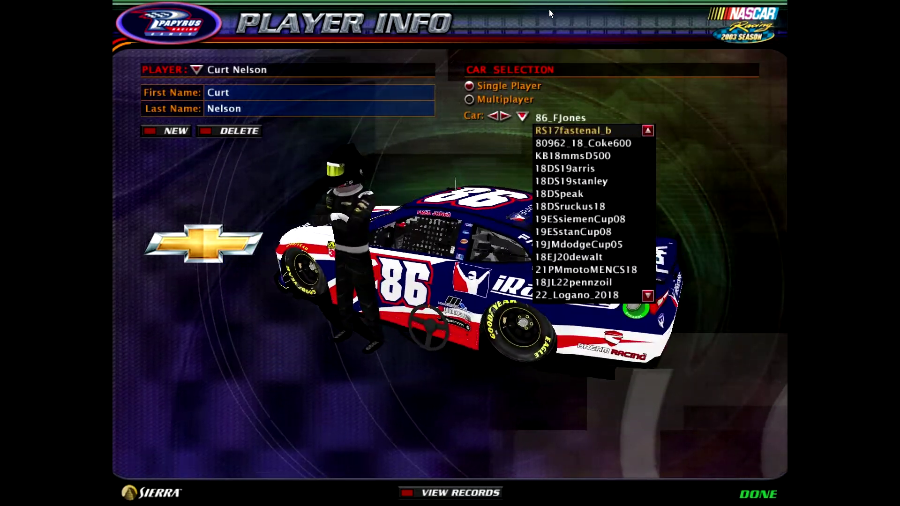
scroll(549, 9, "up", 12)
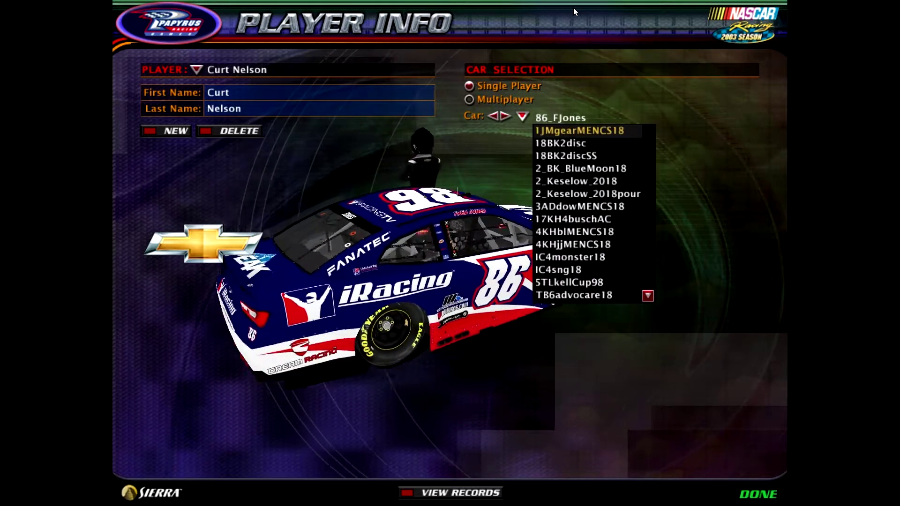
scroll(572, 311, "down", 3)
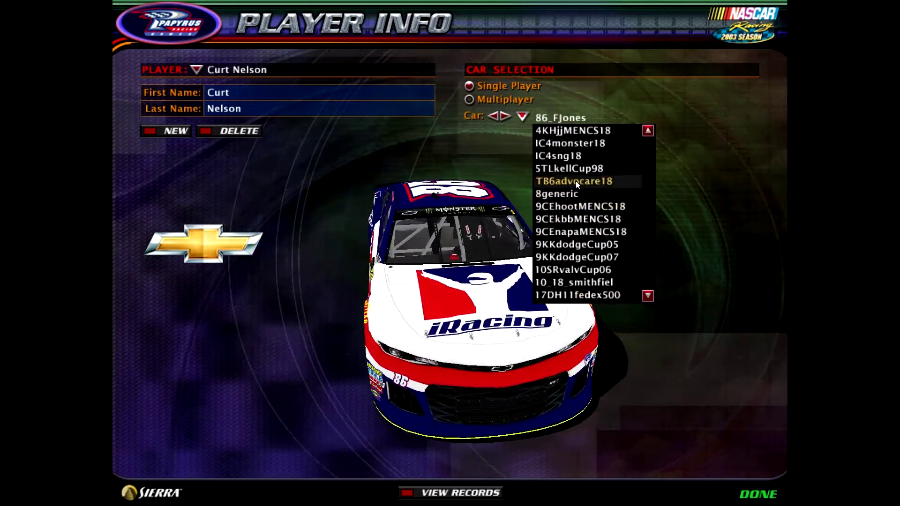
left_click(577, 172)
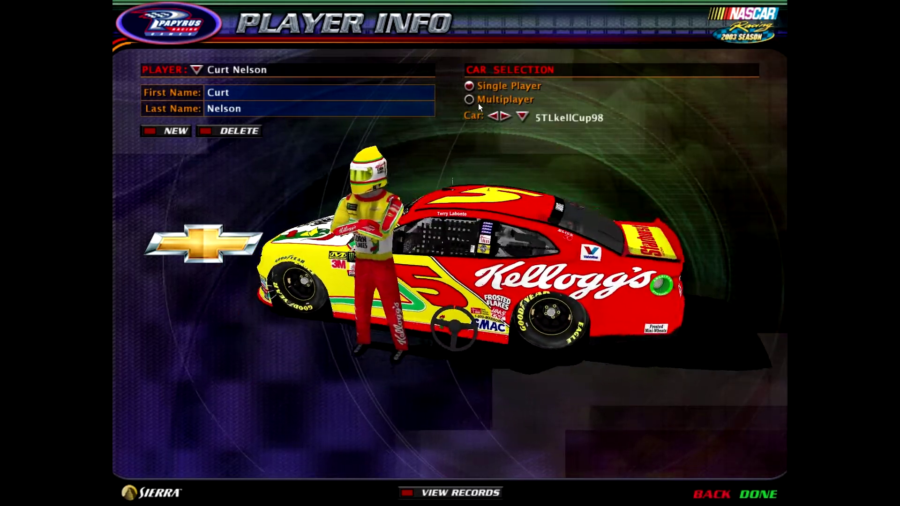
Step: Switch the car selection to multiplayer and choose the 5TLkellCup98 car there as well
left_click(479, 105)
left_click(520, 115)
scroll(574, 3, "up", 5)
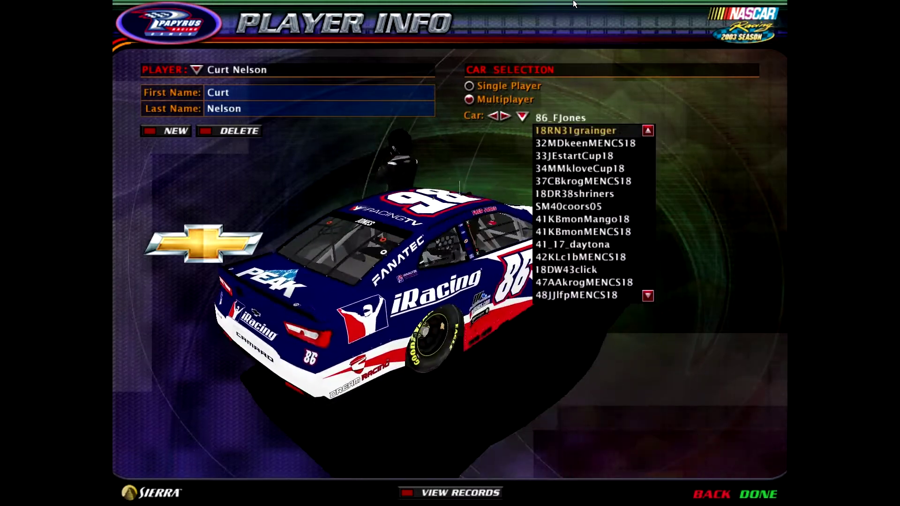
scroll(574, 2, "up", 12)
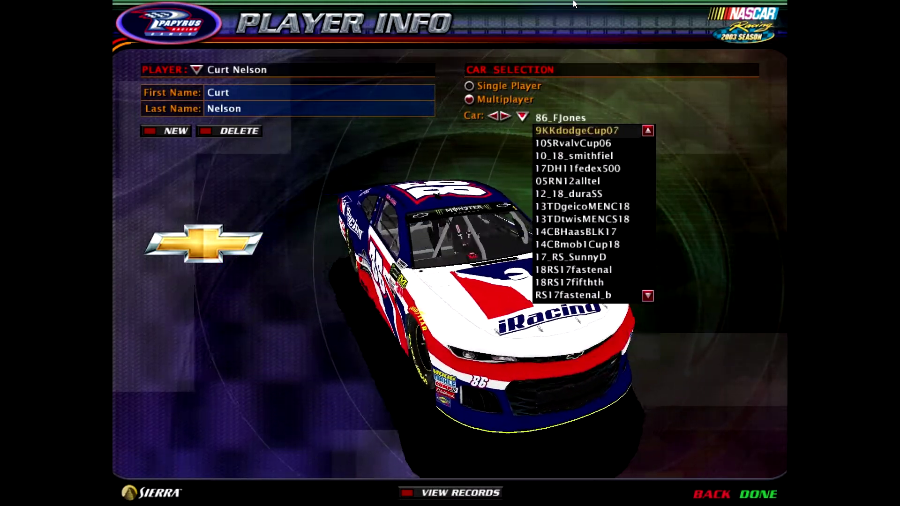
scroll(574, 3, "up", 12)
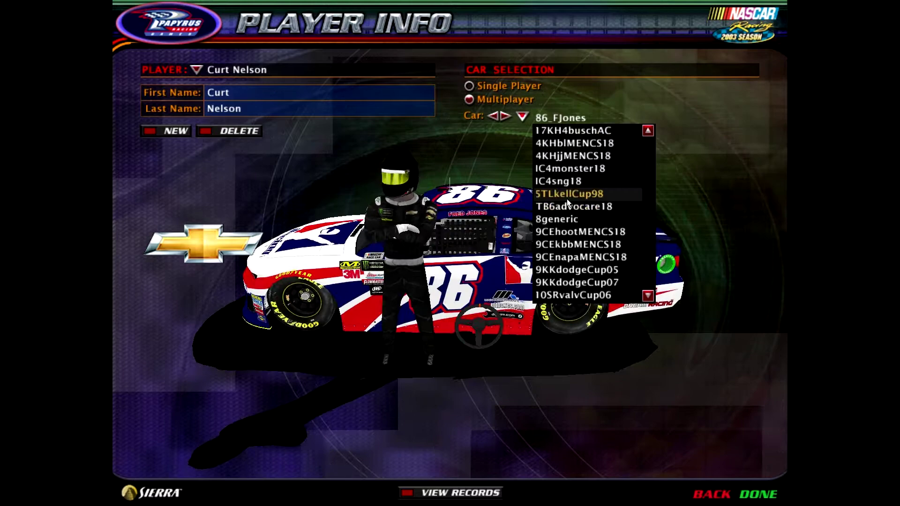
left_click(567, 194)
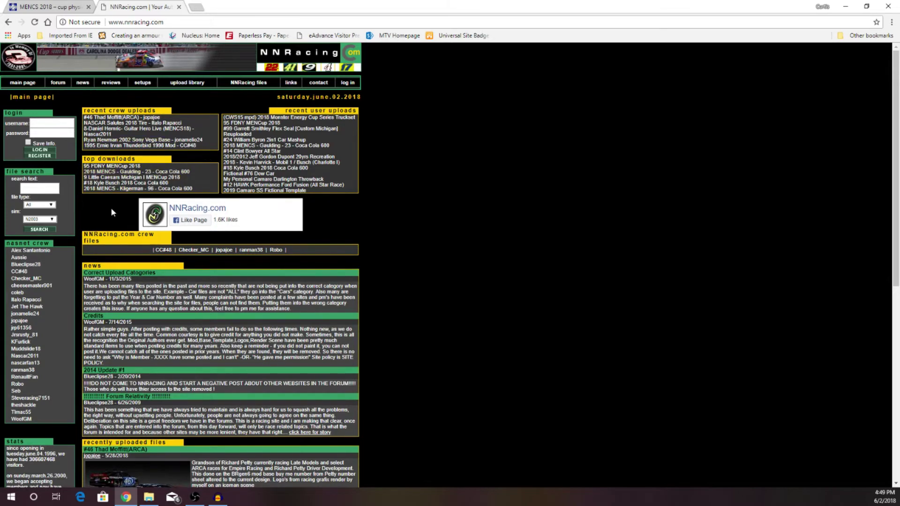
Step: Switch to NNRacing.com in Chrome, examine the #18 Kyle Busch and #96 Kligerman Coca Cola 600 car pages, and return to the main page
left_click(133, 187)
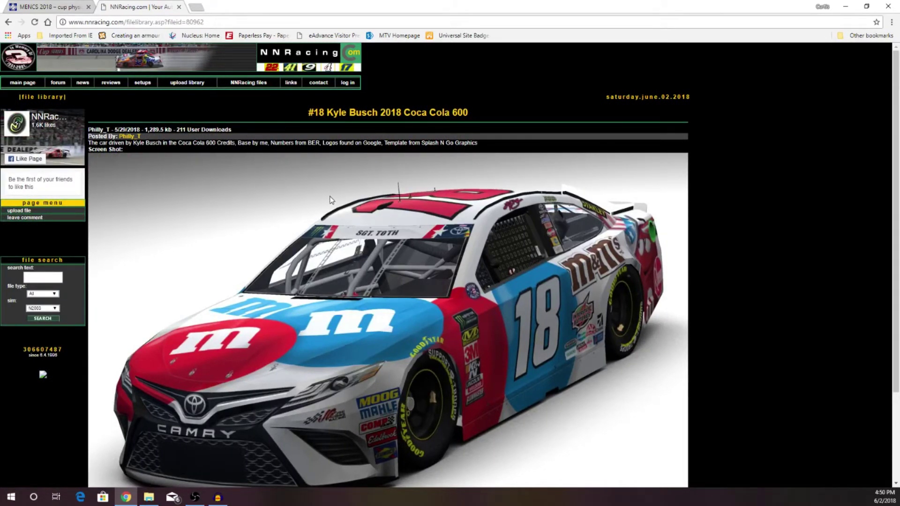
scroll(331, 200, "down", 3)
scroll(279, 355, "up", 3)
left_click(29, 84)
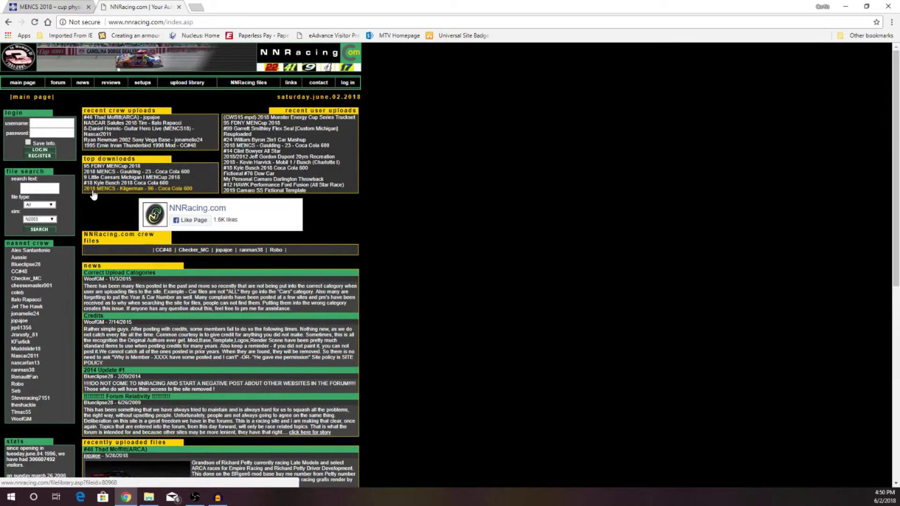
left_click(104, 189)
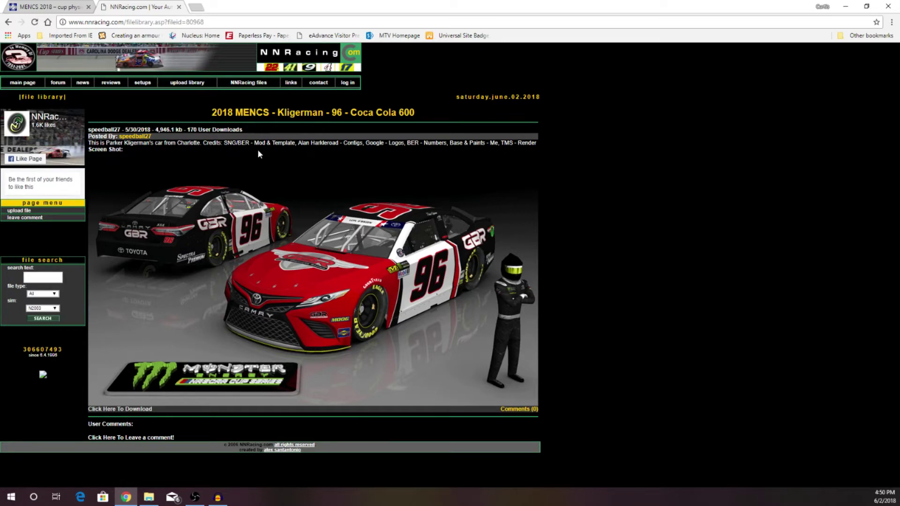
left_click(34, 84)
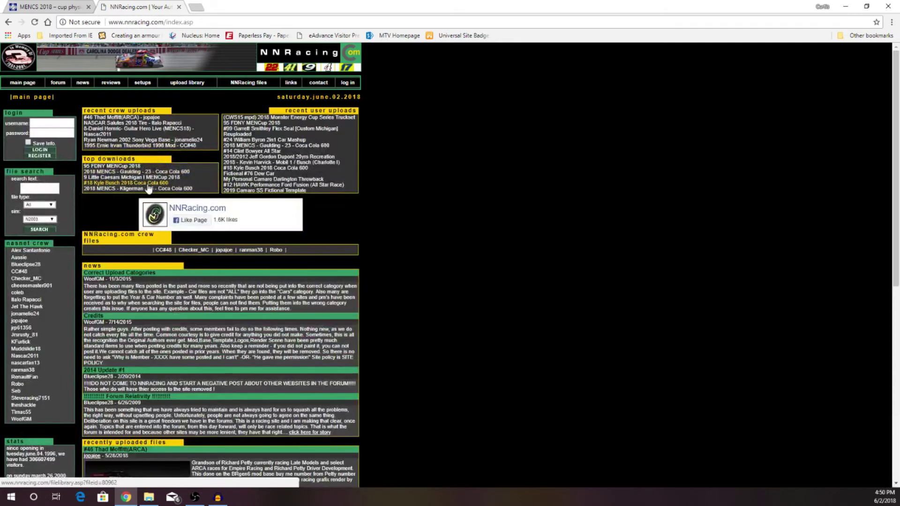
Step: Download the #18 Kyle Busch 2018 Coca Cola 600 car from the top downloads on NNRacing.com
left_click(148, 185)
scroll(197, 366, "down", 3)
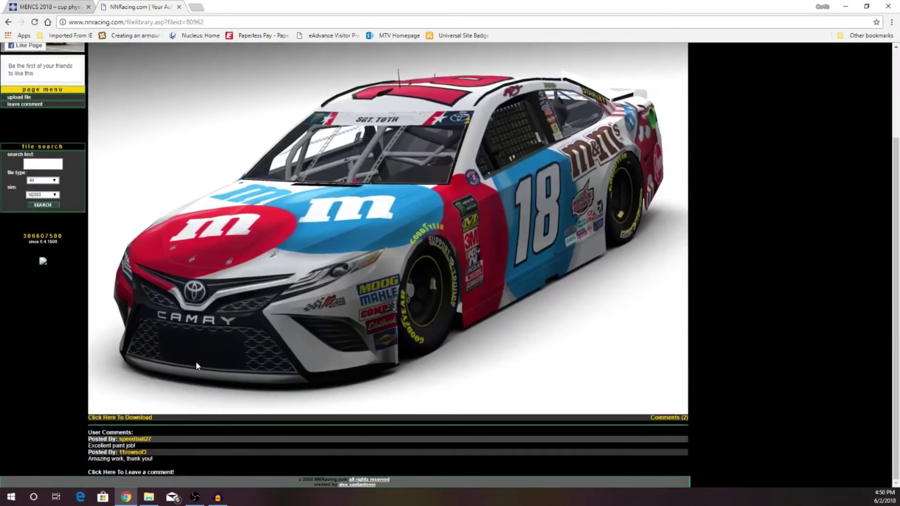
left_click(132, 418)
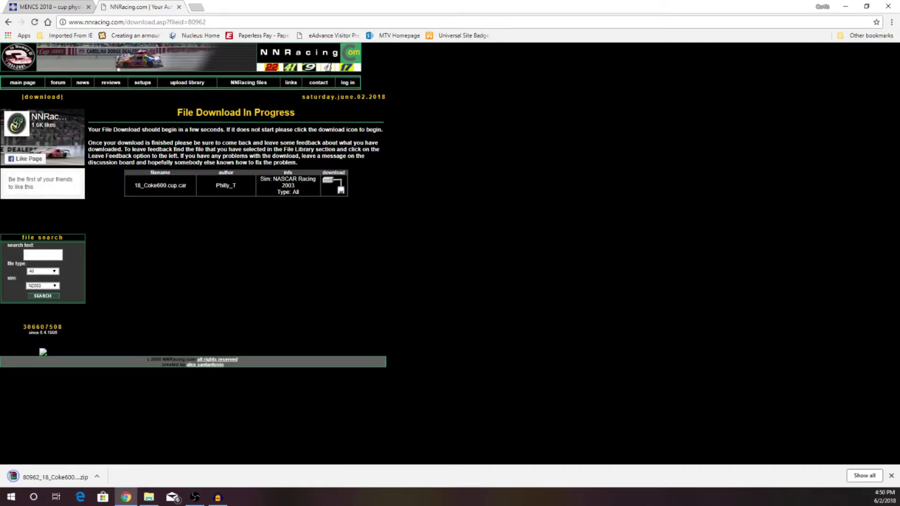
Step: Locate the downloaded 80962_18_Coke600.cup.car archive in its folder and open it in WinRAR
left_click(860, 476)
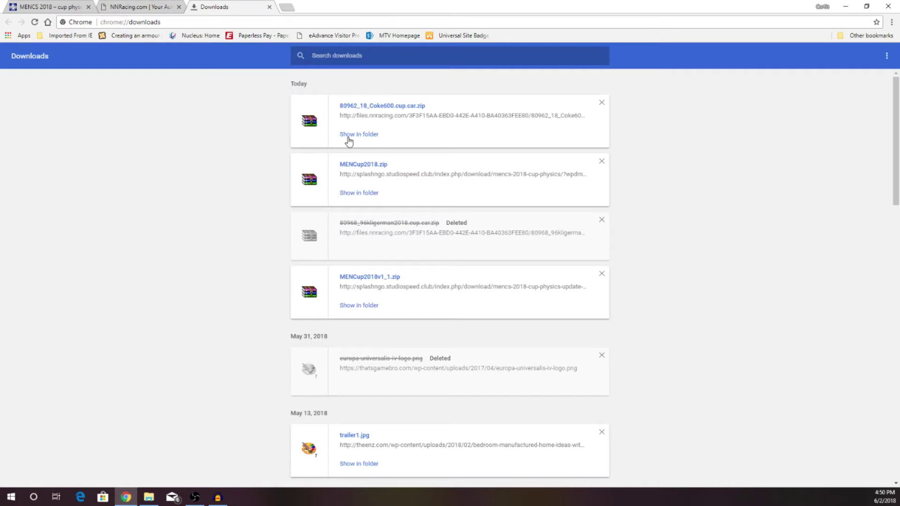
left_click(348, 136)
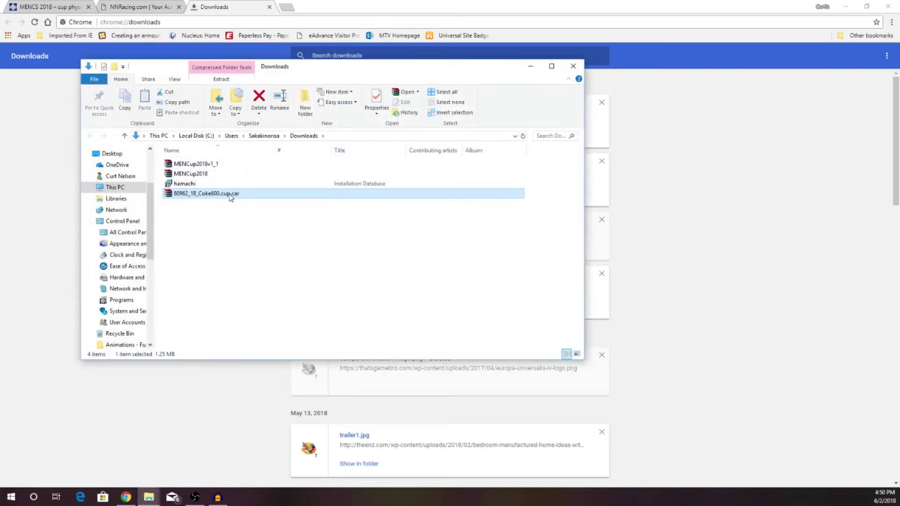
double_click(230, 194)
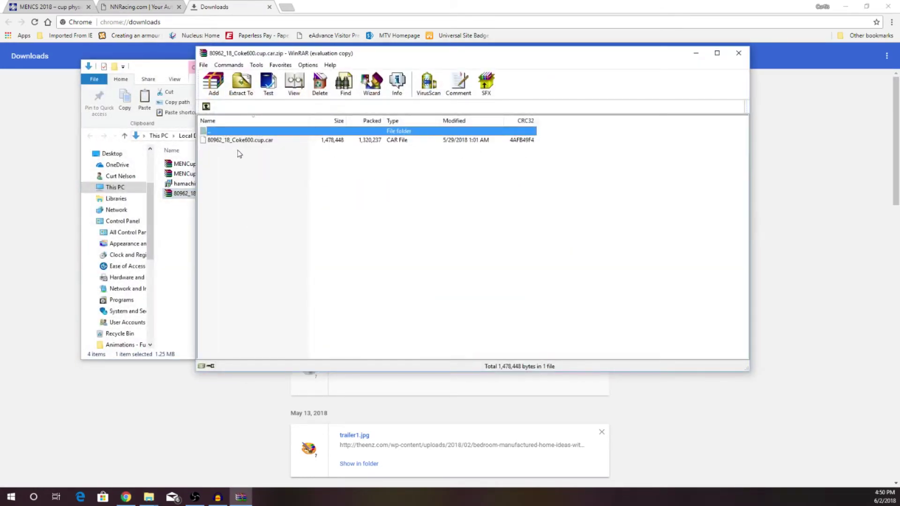
Step: Extract the car file to C:\Papyrus\NASCAR Racing 2003 Season\series\MENCup2018\cars and close the archive
left_click(522, 216)
left_click(241, 85)
left_click(488, 270)
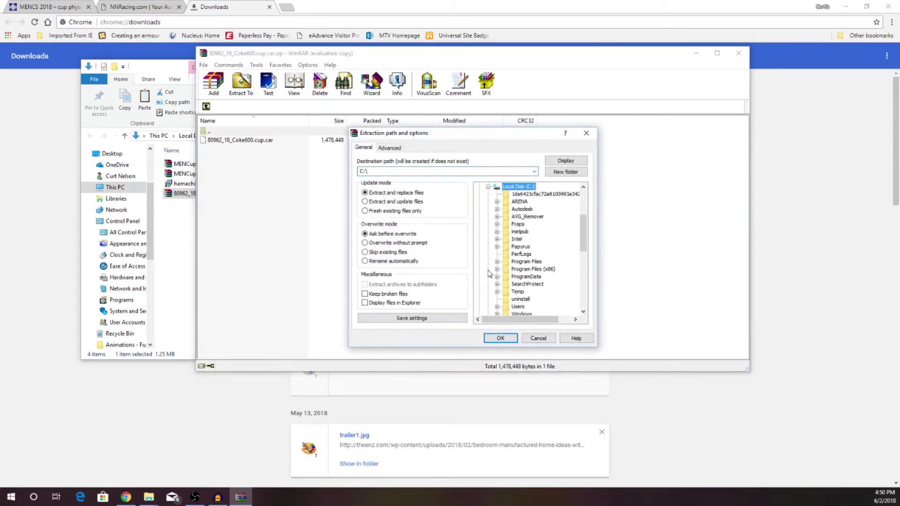
left_click(497, 247)
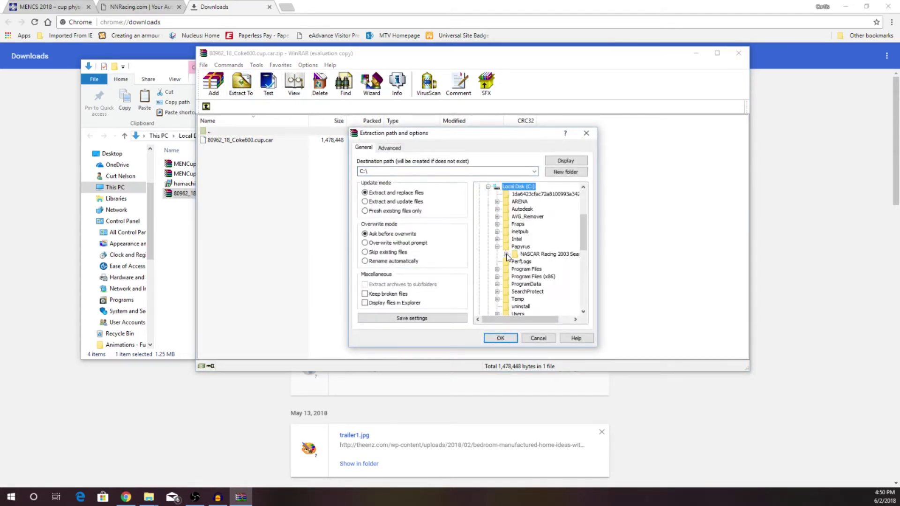
left_click(506, 255)
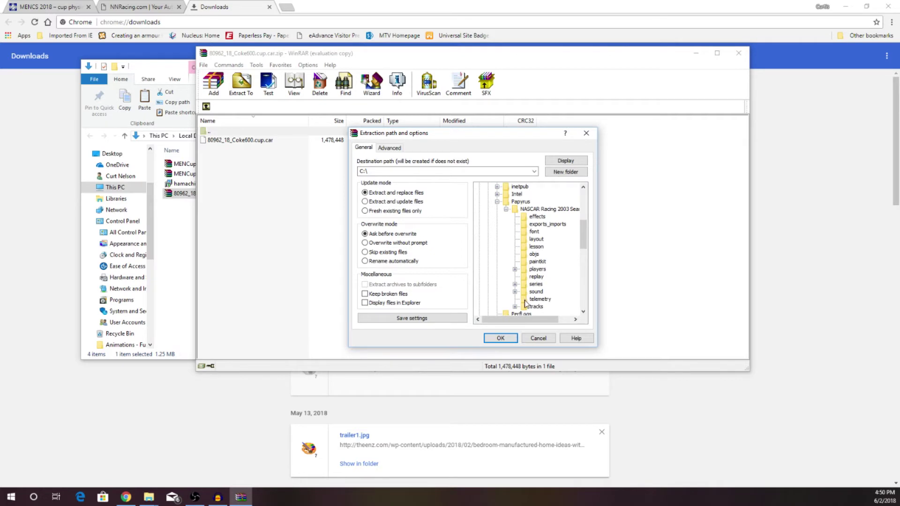
left_click(515, 284)
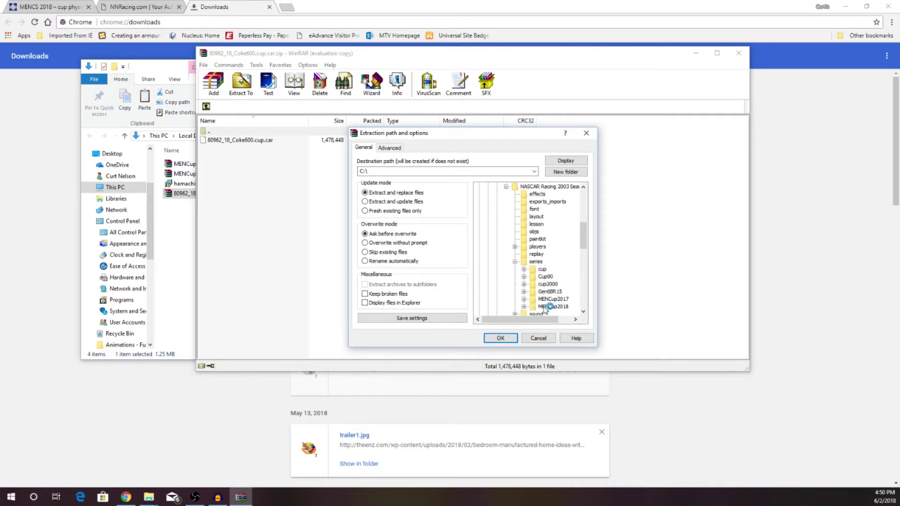
left_click_drag(520, 321, 534, 320)
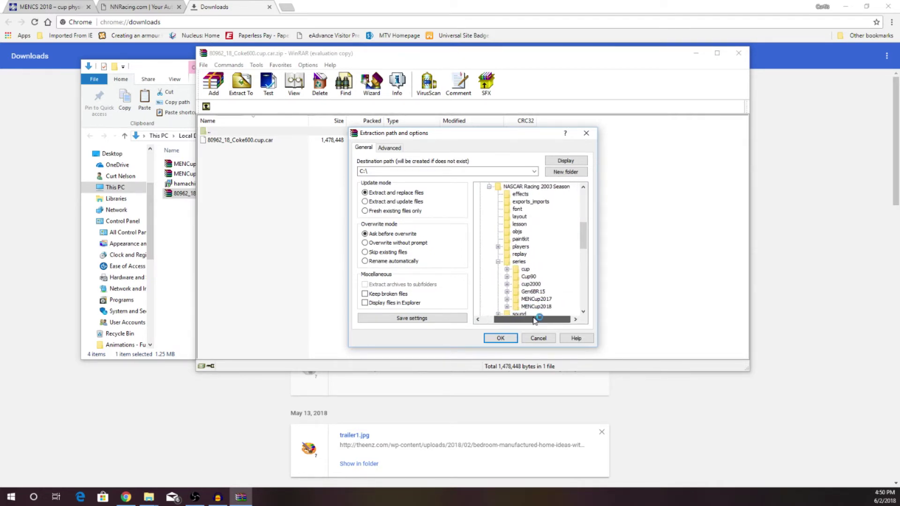
left_click(507, 307)
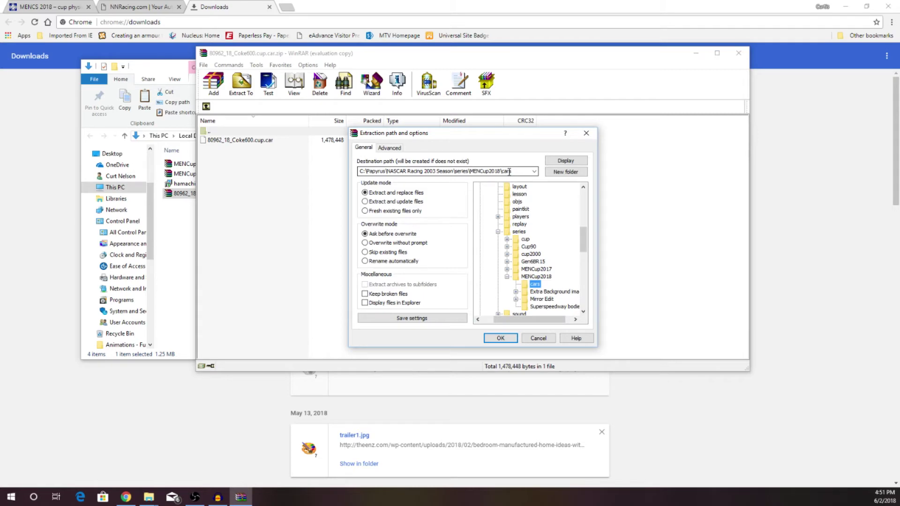
left_click(500, 339)
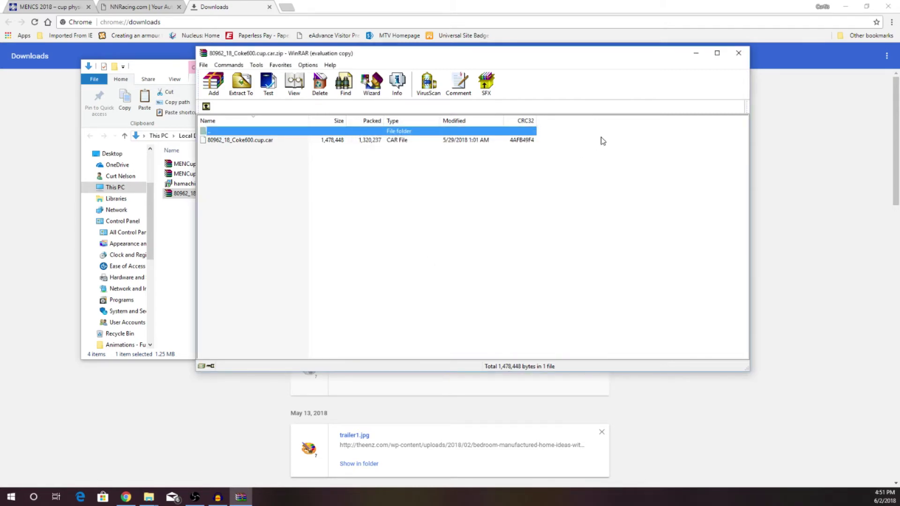
left_click(739, 53)
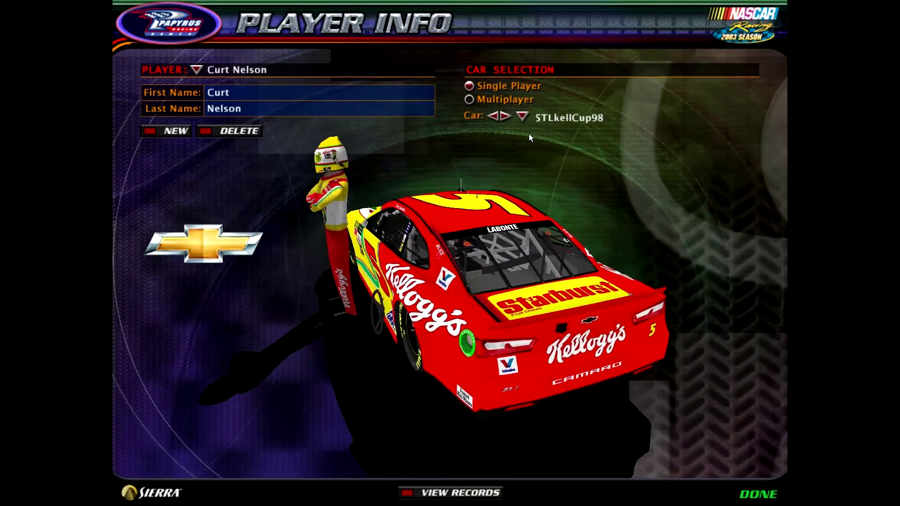
Step: In NASCAR Racing 2003 Season's player info, choose the 80962_18_Coke600 car for single player and accept the selection
left_click(525, 119)
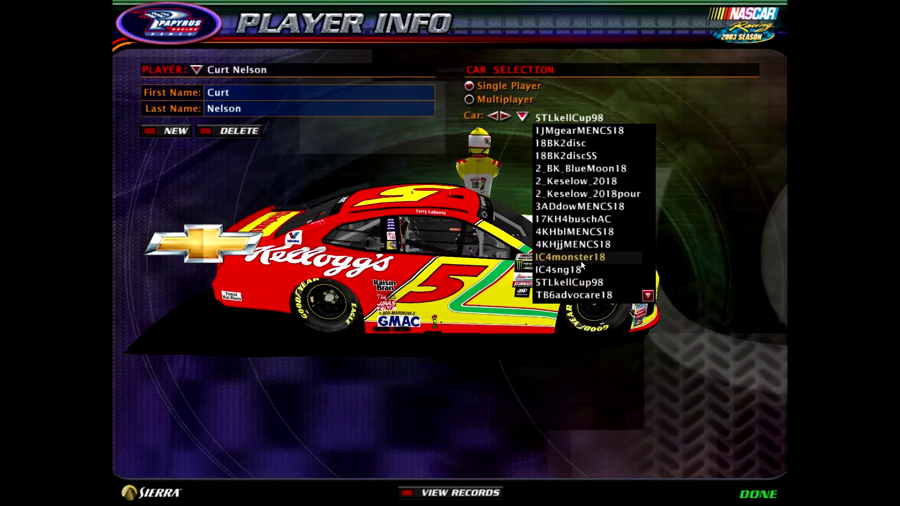
scroll(580, 361, "down", 6)
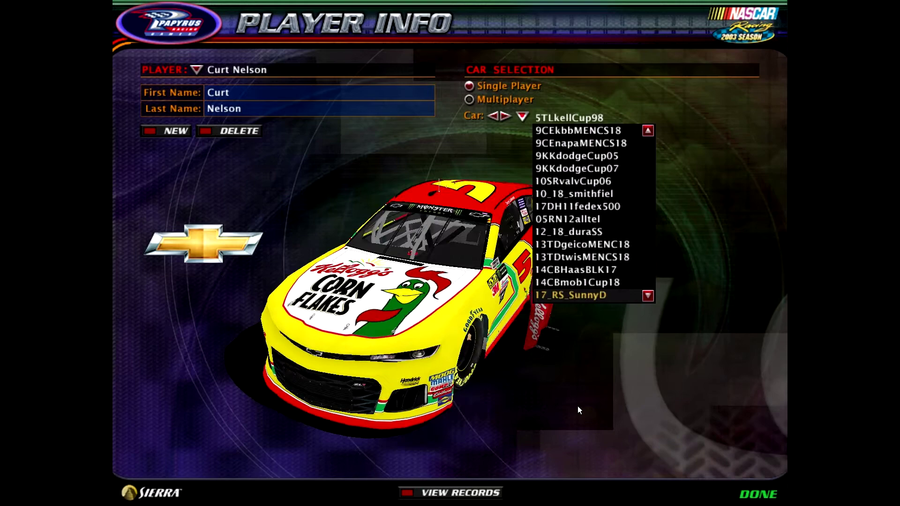
scroll(578, 406, "down", 3)
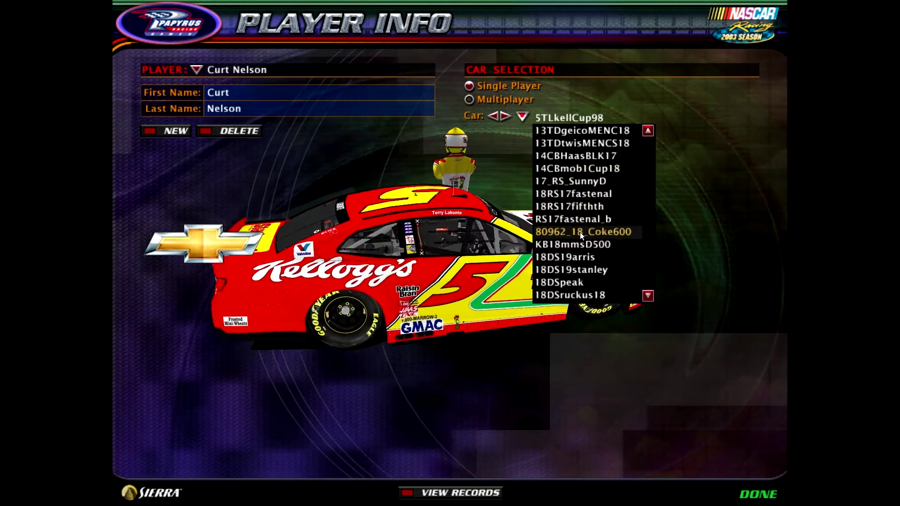
left_click(580, 232)
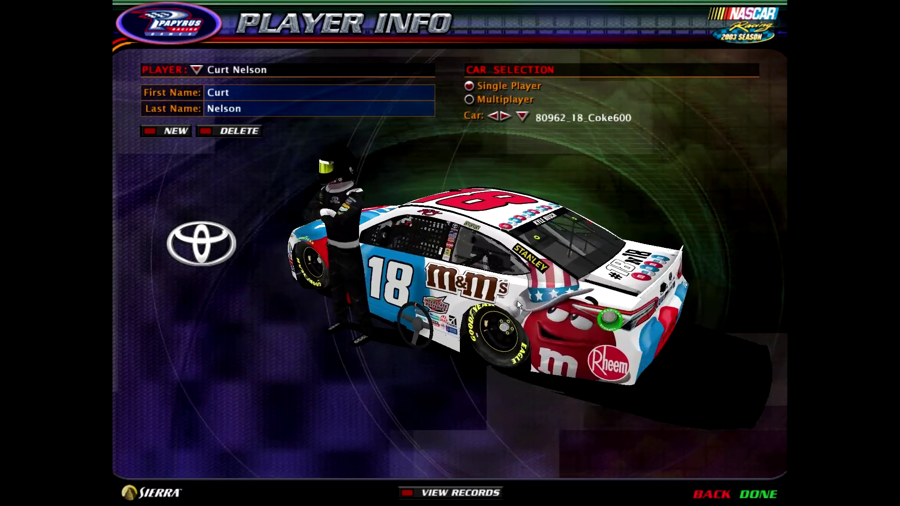
left_click(758, 494)
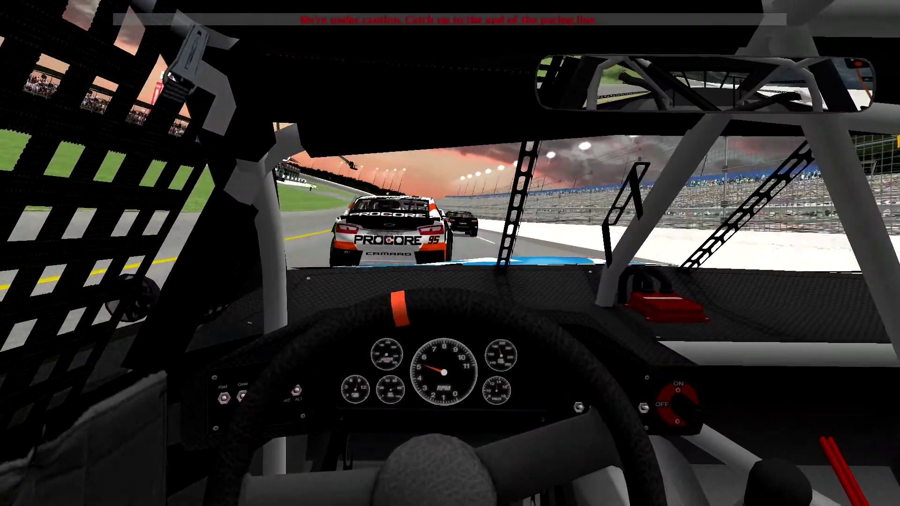
Step: Open the replay of the current race and pause its playback
key("Escape")
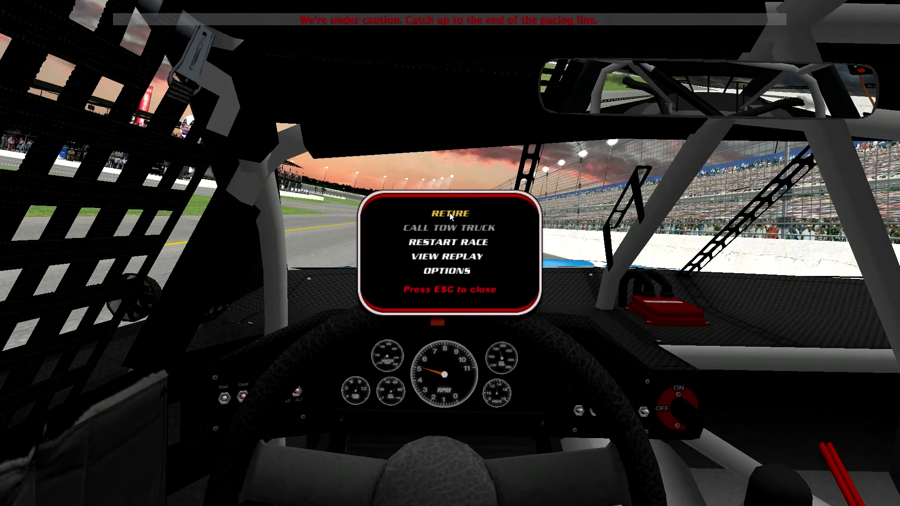
left_click(447, 256)
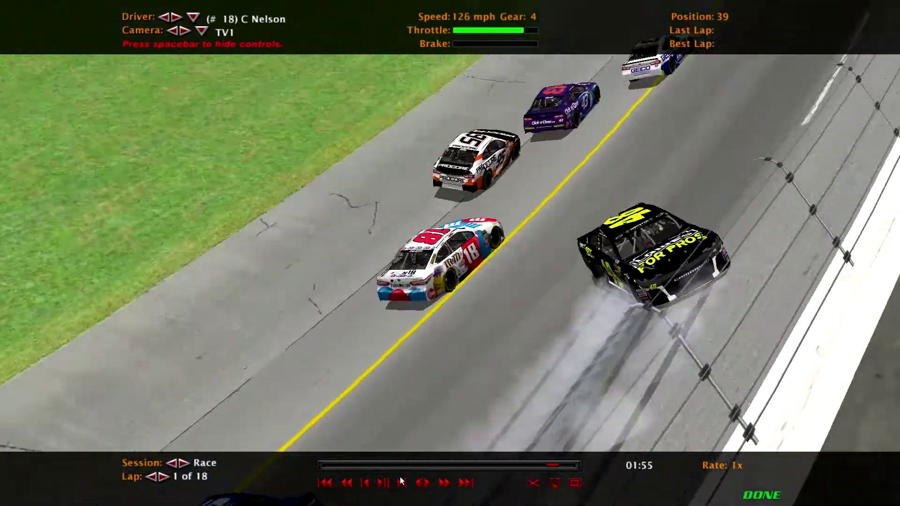
left_click(383, 483)
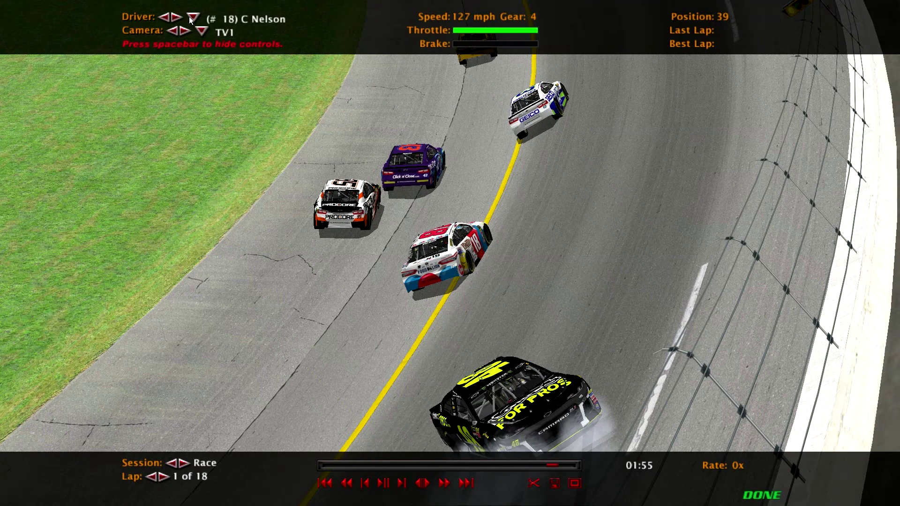
Step: Make the replay follow the #48 car's driver
key("Down")
key("Down")
key("Down")
key("Down")
key("Down")
key("Down")
key("Down")
key("Down")
key("Down")
key("Down")
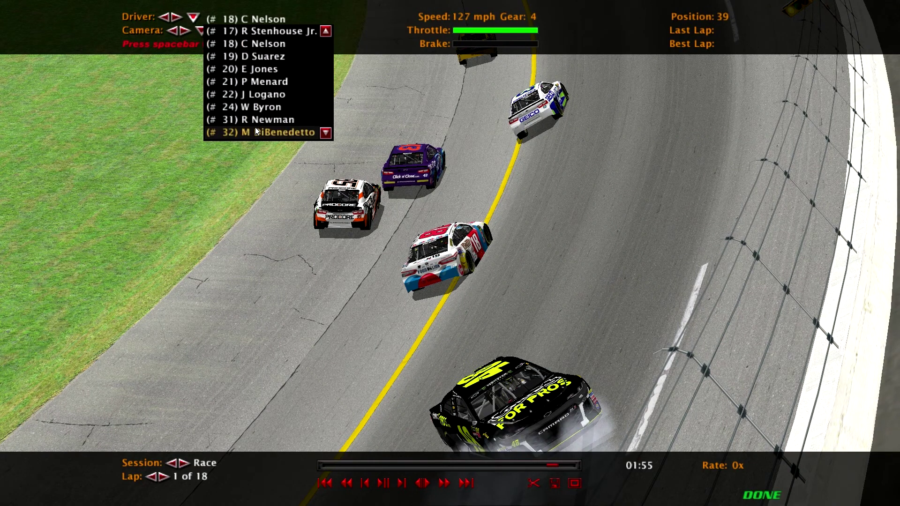
key("Down")
key("Down")
key("Down")
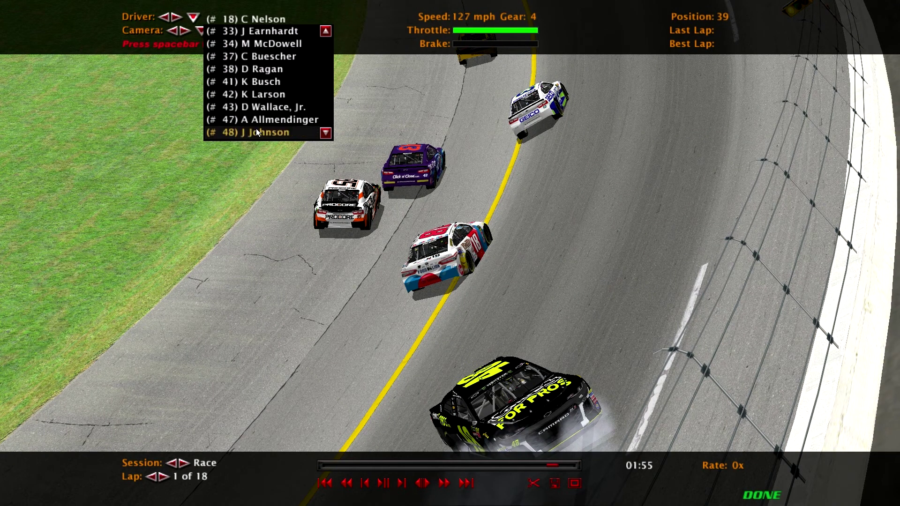
key("Return")
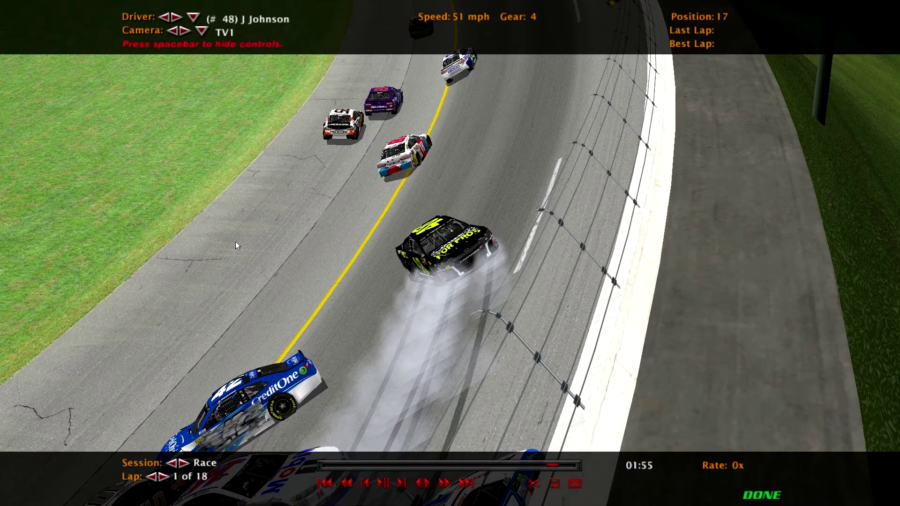
Step: Rewind the replay to 01:48 and pause it there
left_click(347, 483)
left_click(346, 483)
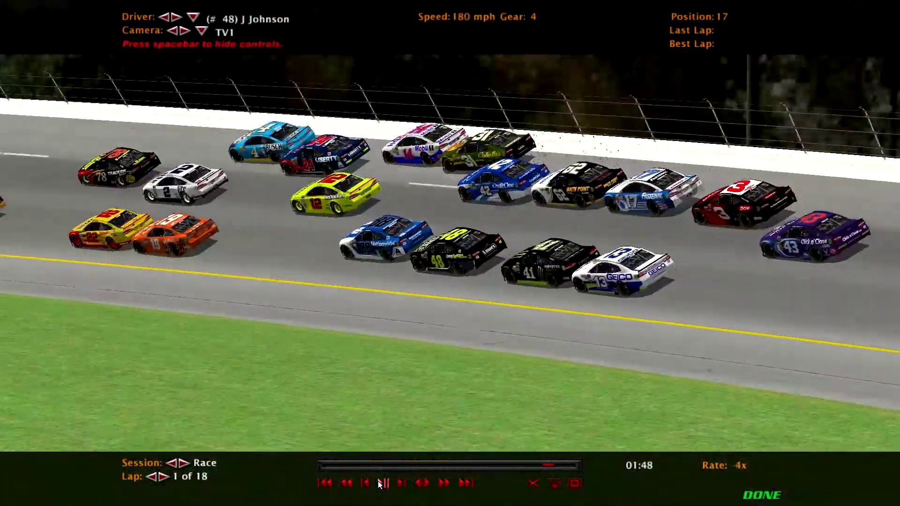
left_click(379, 483)
left_click(379, 483)
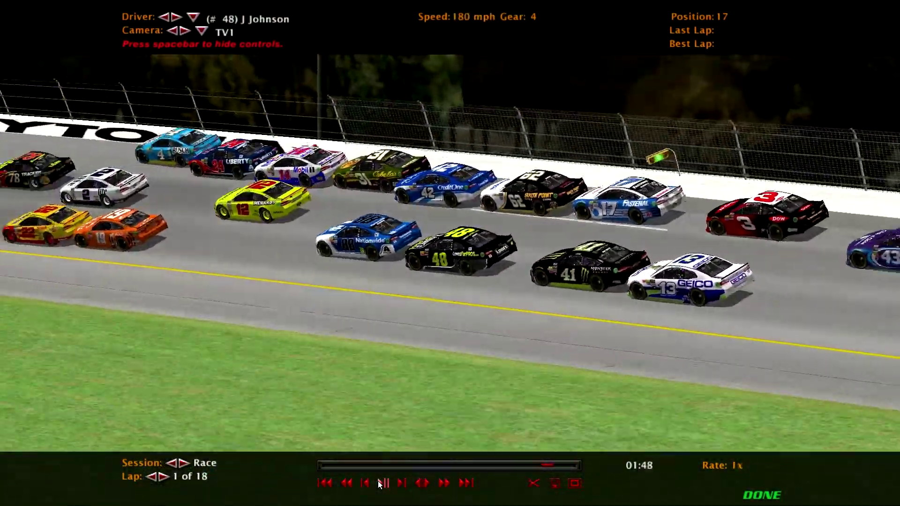
left_click(379, 483)
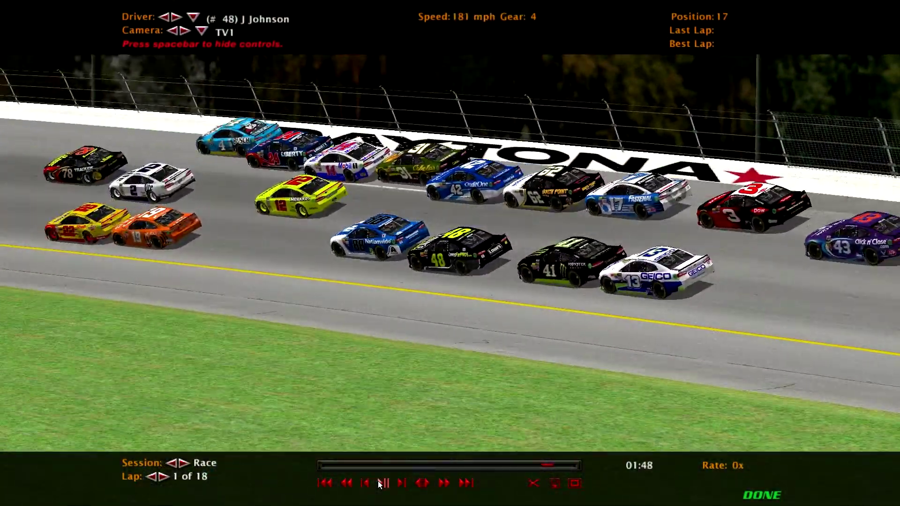
Step: Cycle the followed driver to the #14 car, play the replay on to 01:50 and pause it
left_click(181, 23)
left_click(181, 23)
left_click(180, 23)
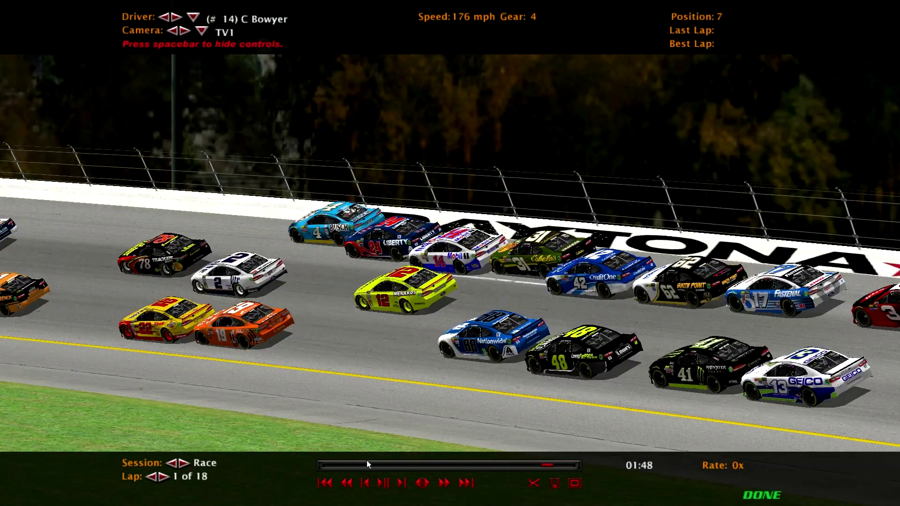
left_click(383, 483)
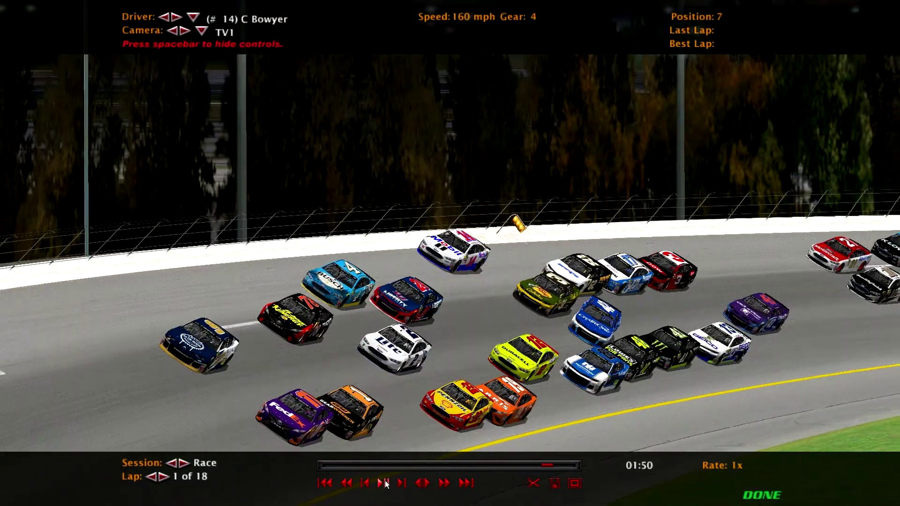
left_click(384, 482)
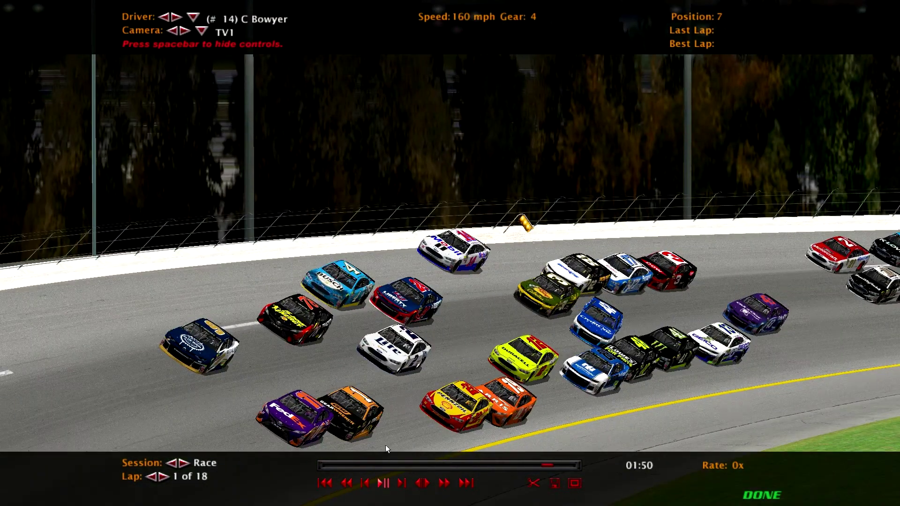
Step: Switch the replay to follow the #42 car and watch the crash with the replay controls hidden
left_click(164, 19)
left_click(164, 19)
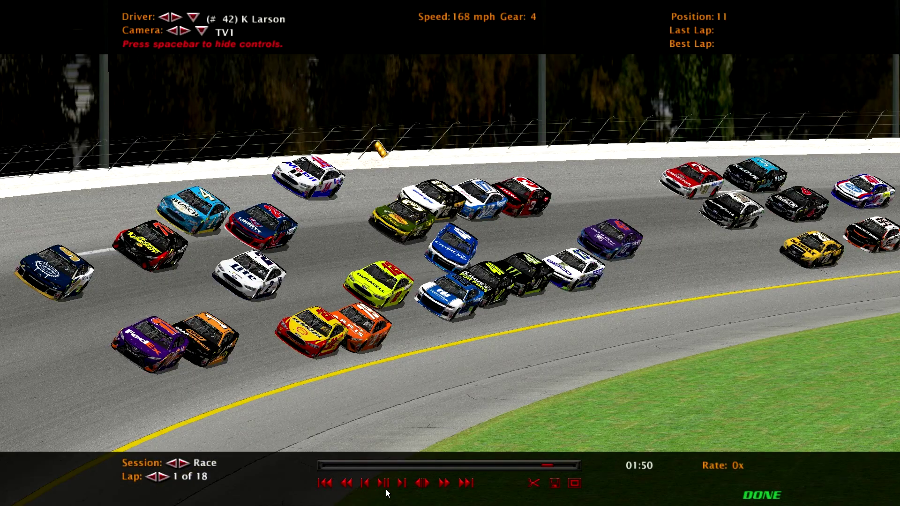
key("space")
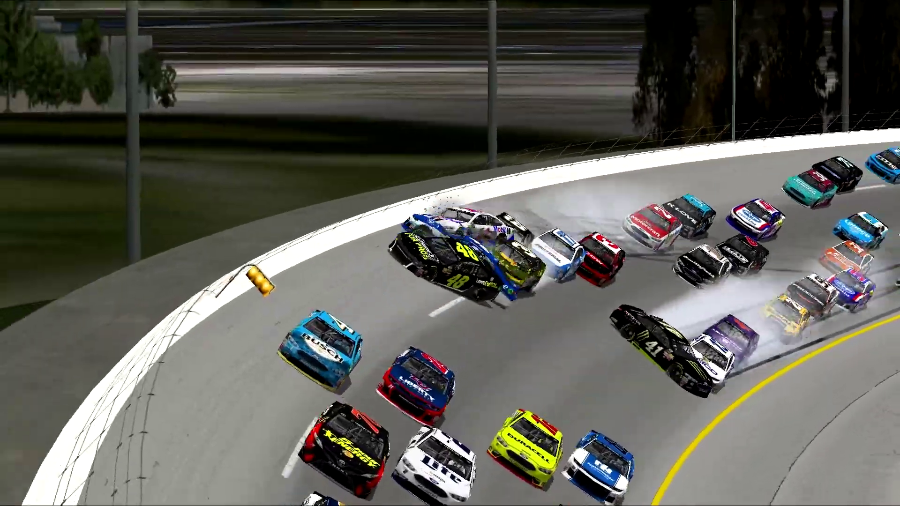